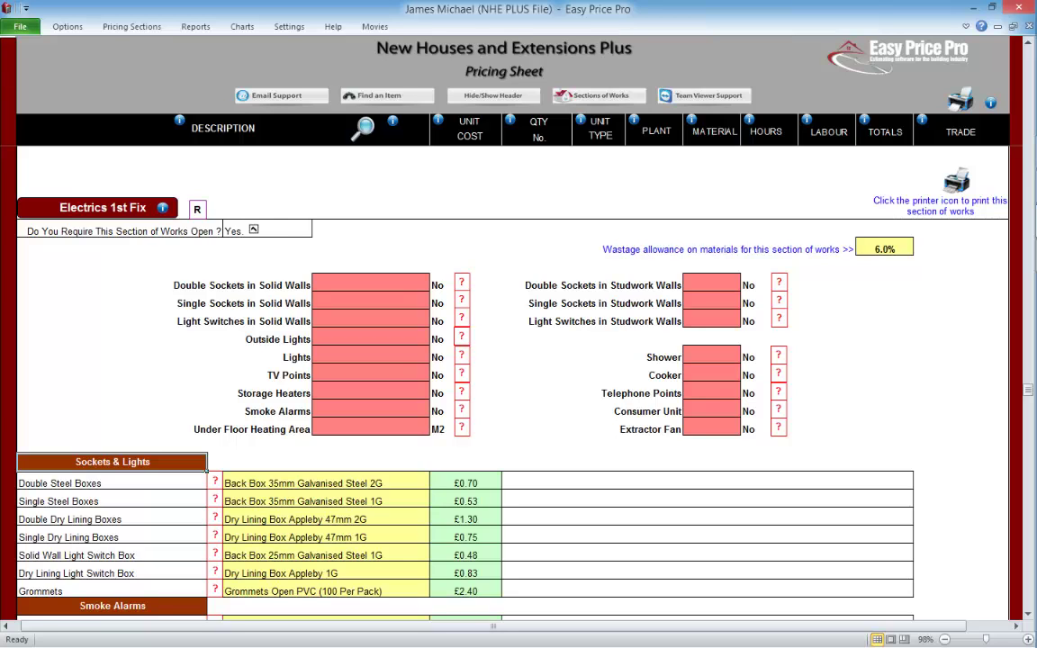
# - Close the Electrics 1st Fix section of works and reopen it
pyautogui.click(254, 230)
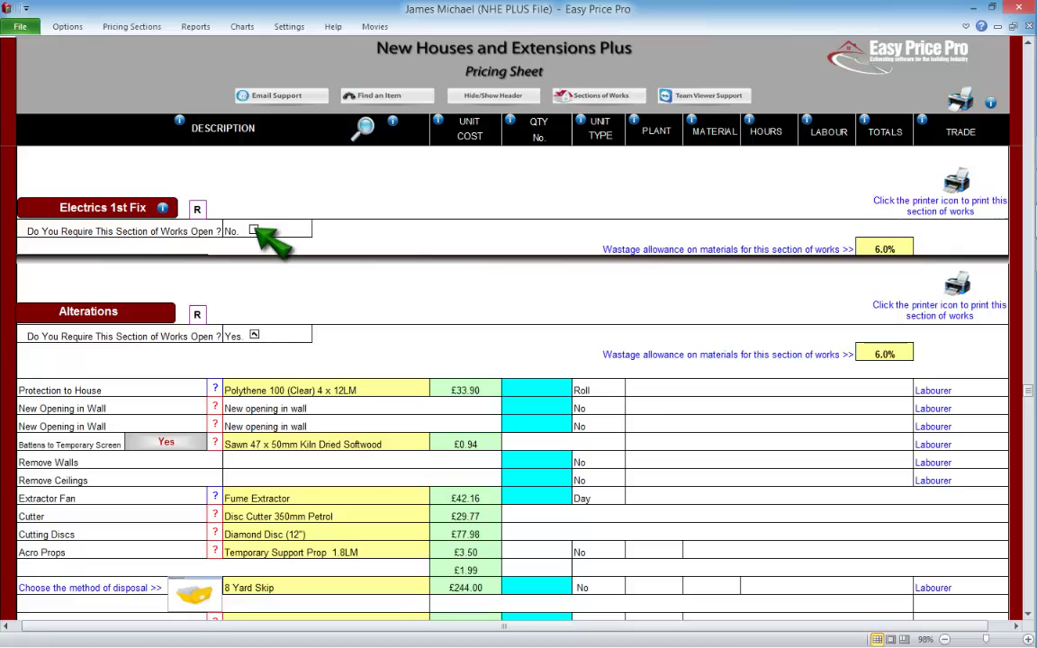
pyautogui.click(254, 231)
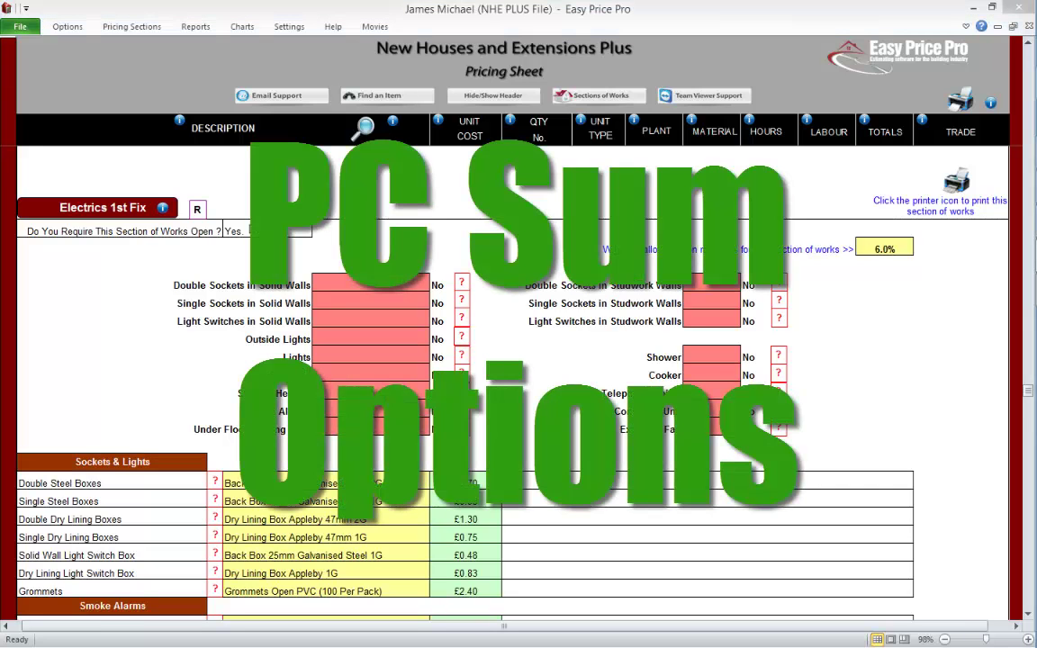
# - Mark the Electrics 1st Fix section as a P.C. Sum and dismiss the PC Sum options information
pyautogui.click(1027, 614)
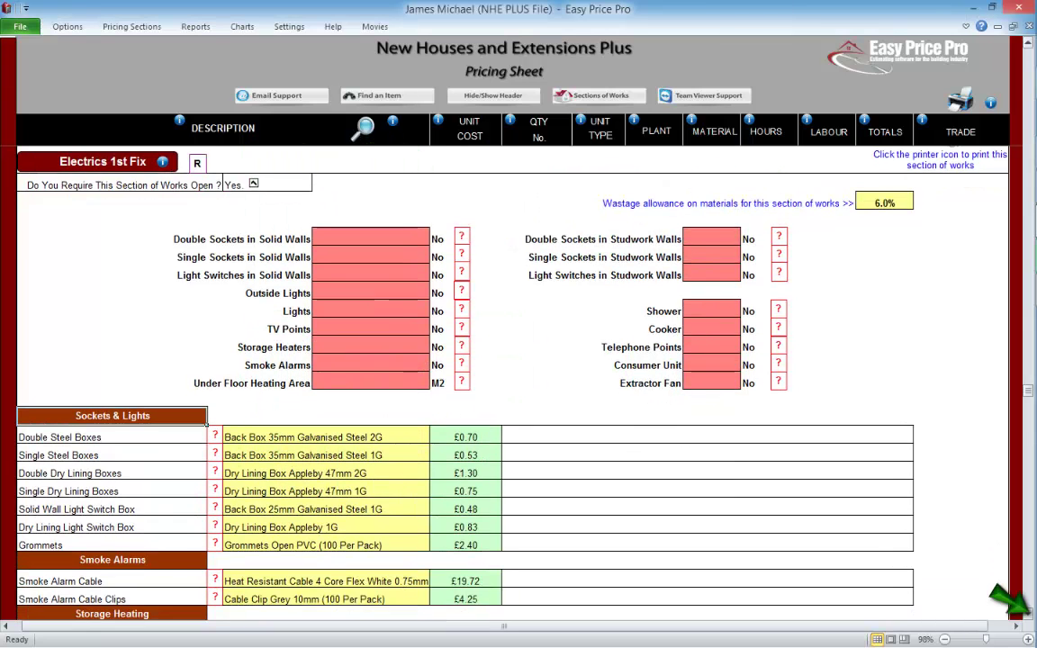
pyautogui.scroll(-10, 1027, 613)
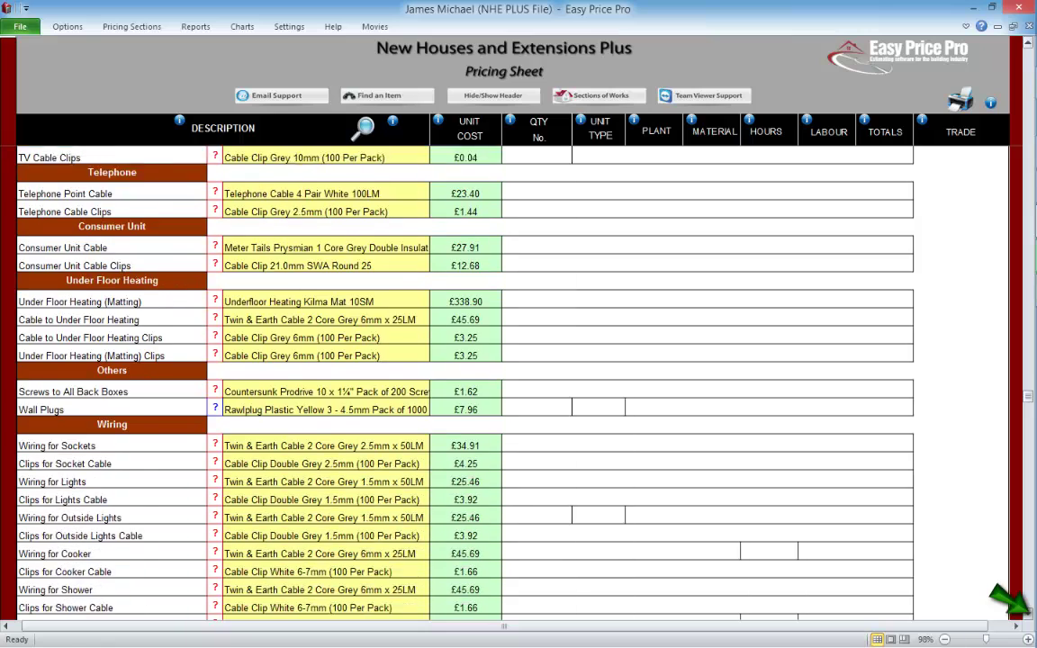
pyautogui.scroll(-5, 1028, 613)
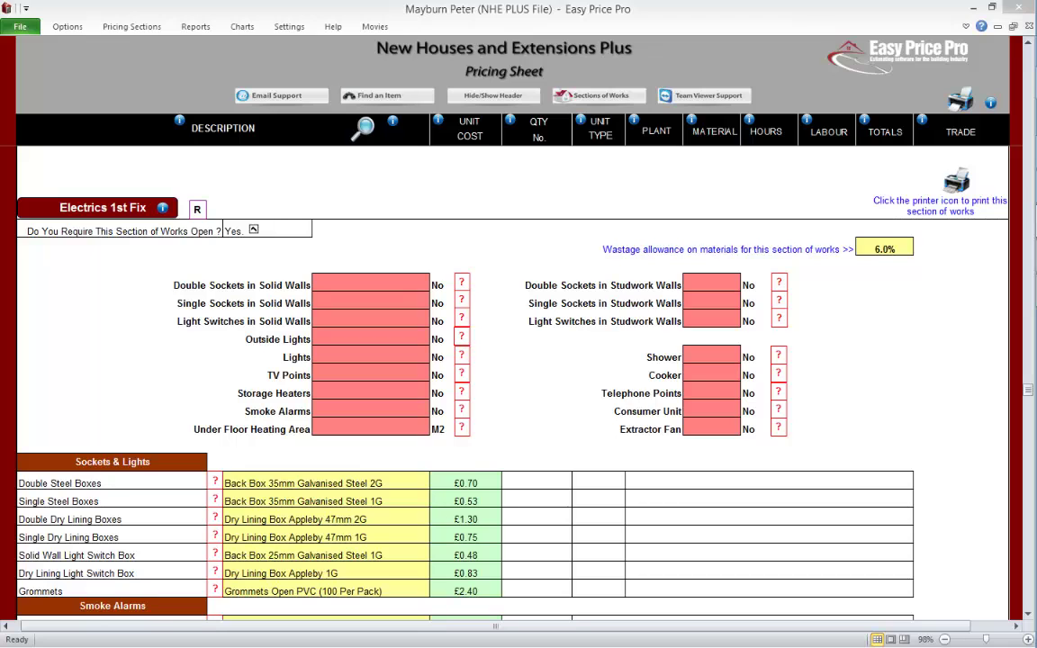
pyautogui.click(1028, 613)
pyautogui.click(1027, 612)
pyautogui.click(1028, 613)
pyautogui.click(1027, 613)
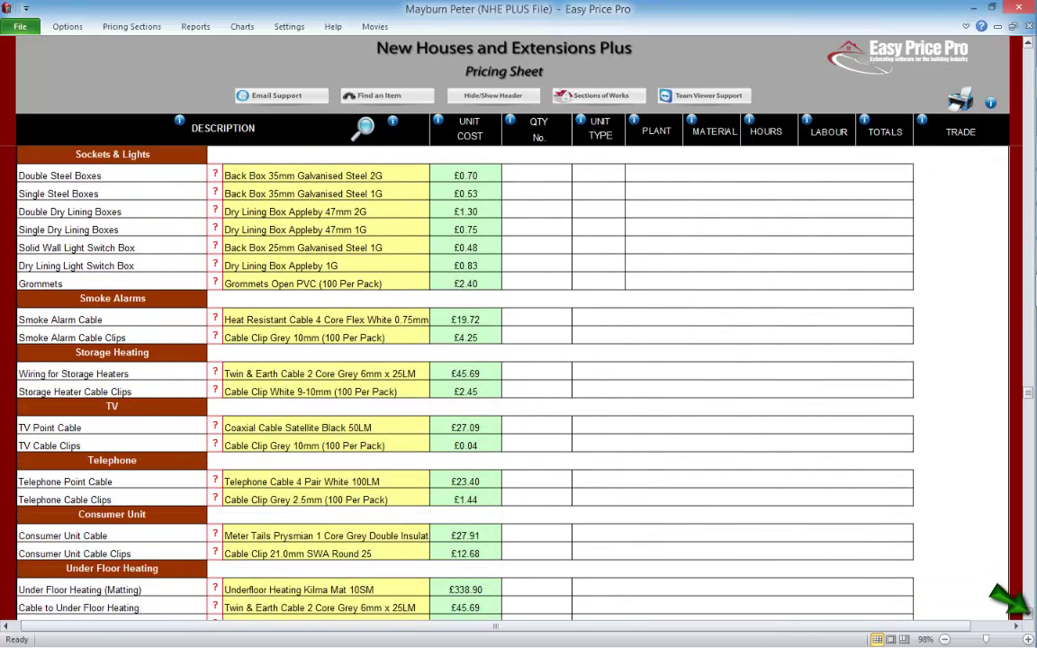
pyautogui.click(1026, 612)
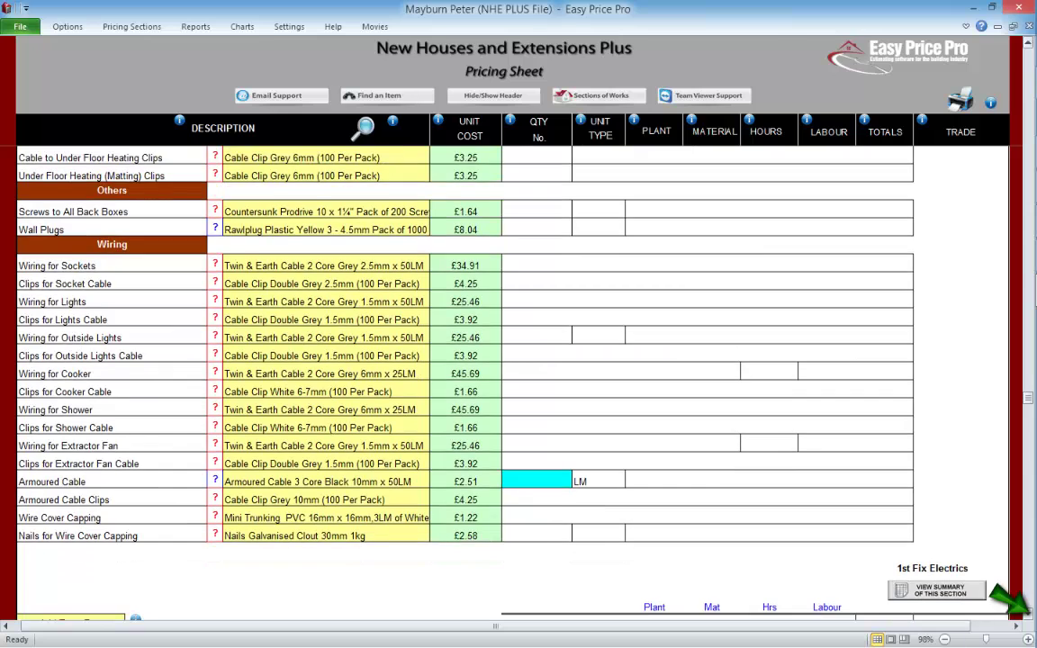
pyautogui.click(1026, 611)
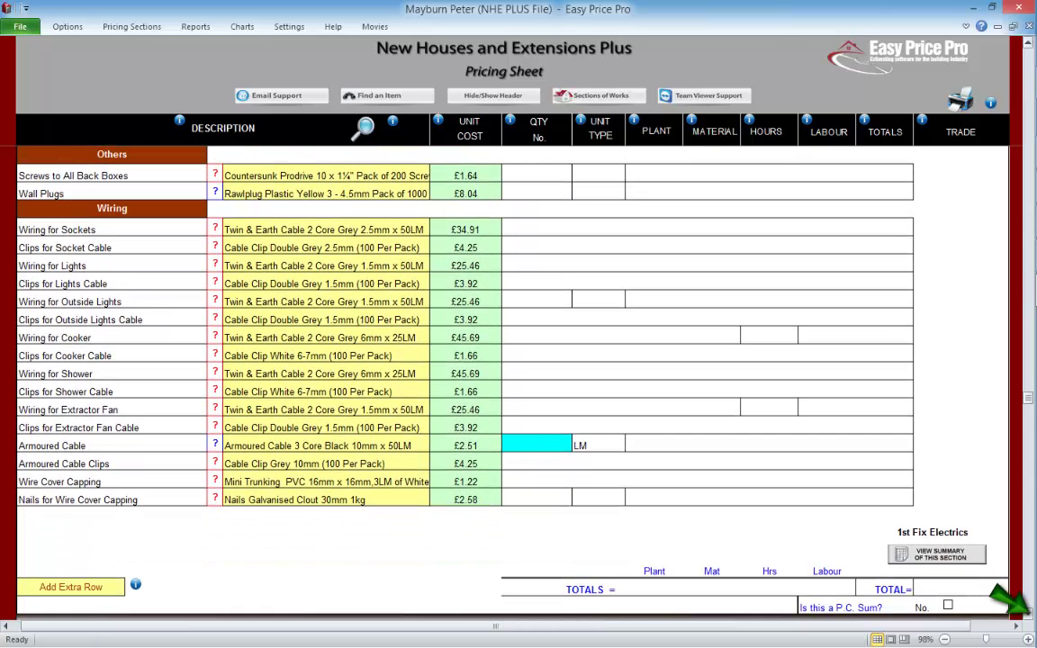
pyautogui.click(1025, 611)
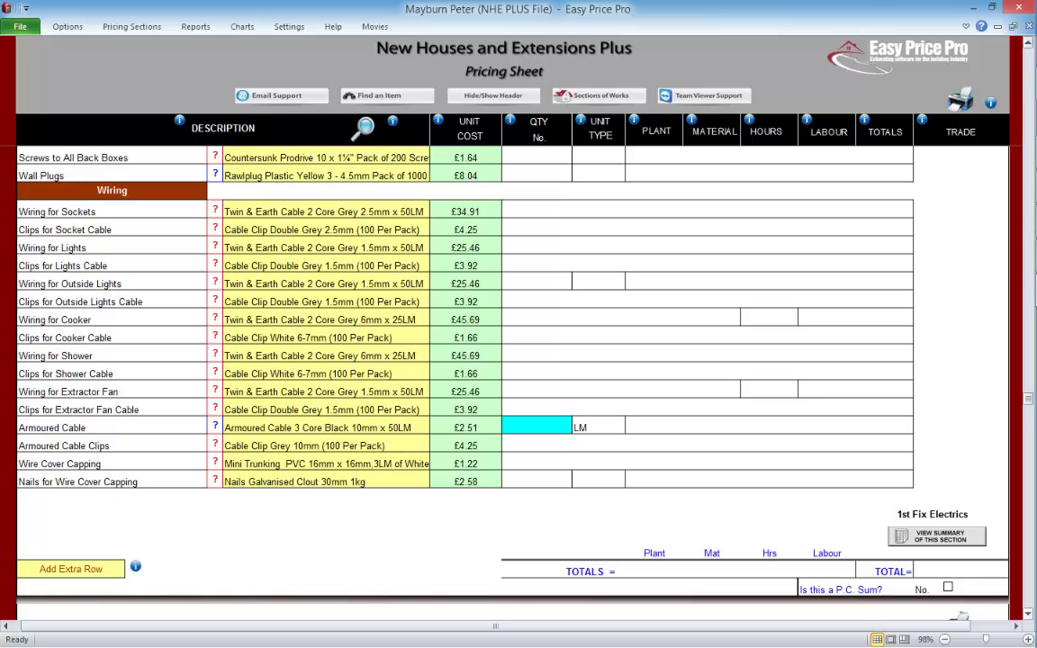
pyautogui.click(948, 586)
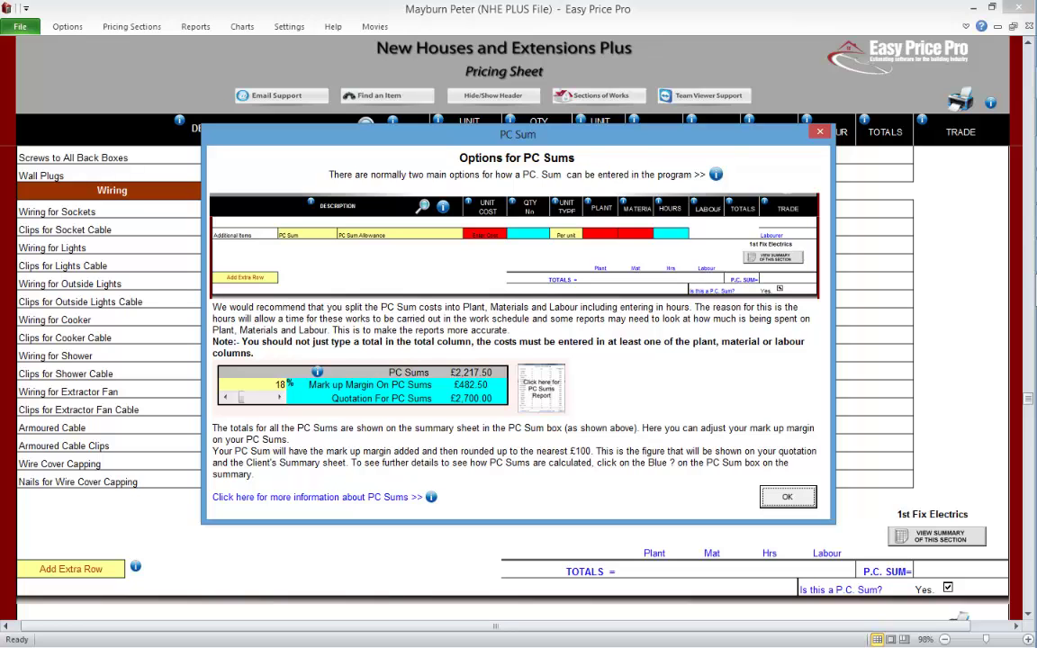
pyautogui.click(787, 496)
# - Add an extra row titled "PC Sum for 1st Fix Electrics" as Materials with 40 hours for the Electrician trade
pyautogui.click(122, 570)
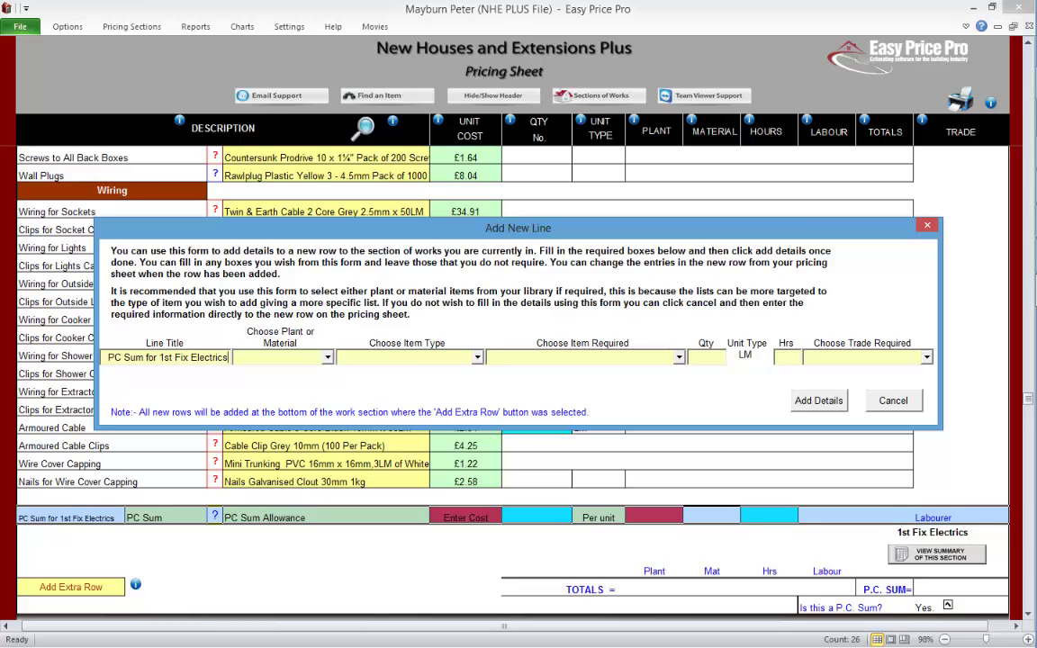
pyautogui.click(280, 356)
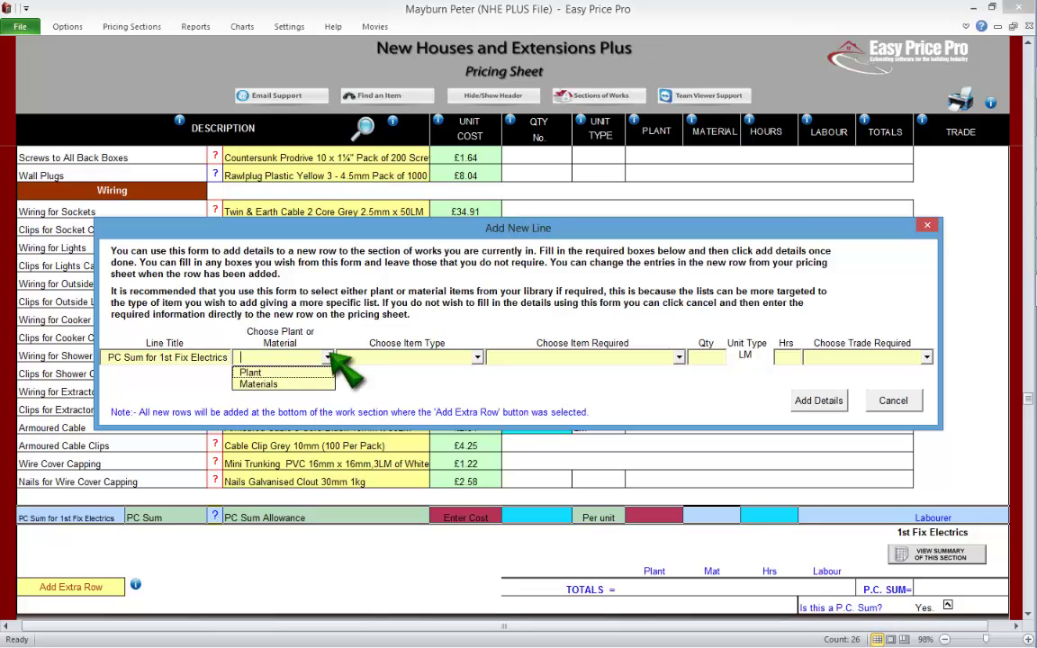
pyautogui.press('Return')
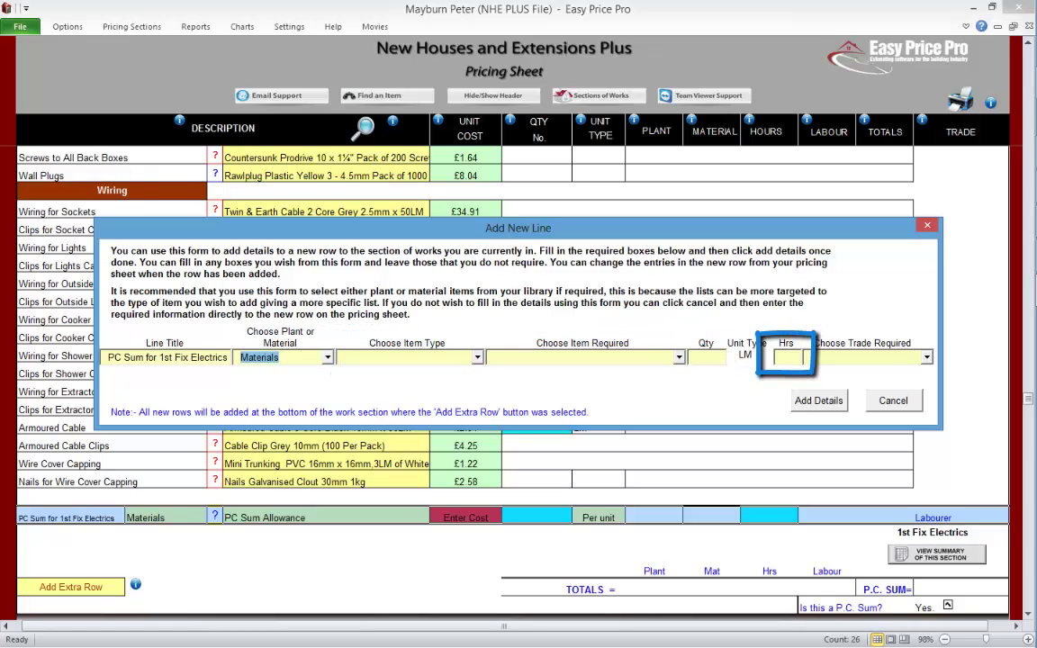
pyautogui.click(787, 357)
pyautogui.write('40')
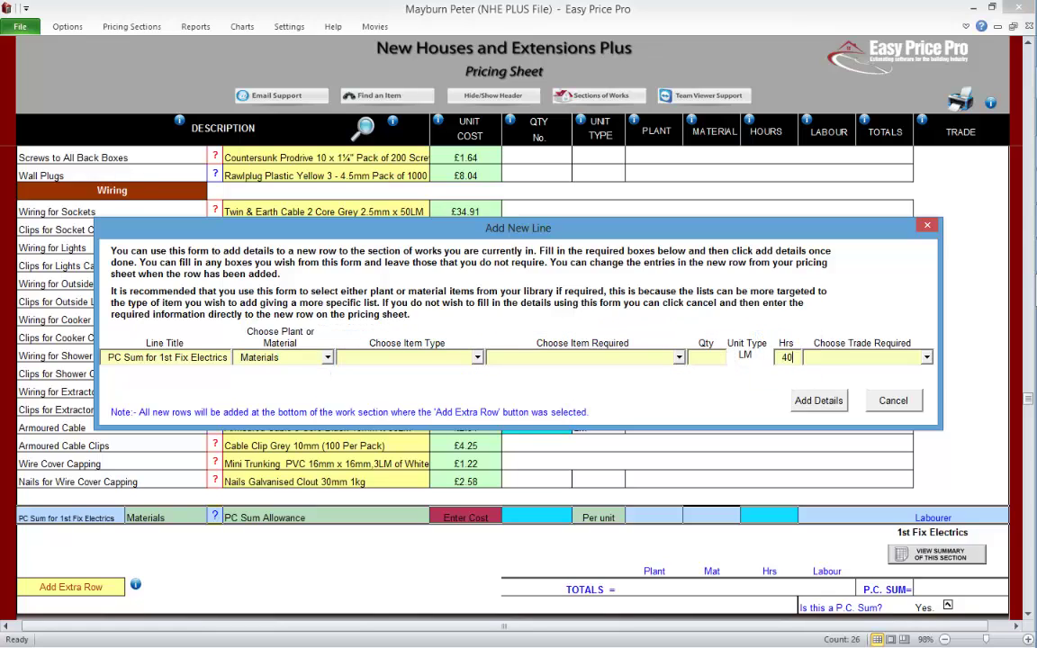
pyautogui.press('Tab')
pyautogui.scroll(-1, 926, 454)
pyautogui.scroll(-2, 927, 451)
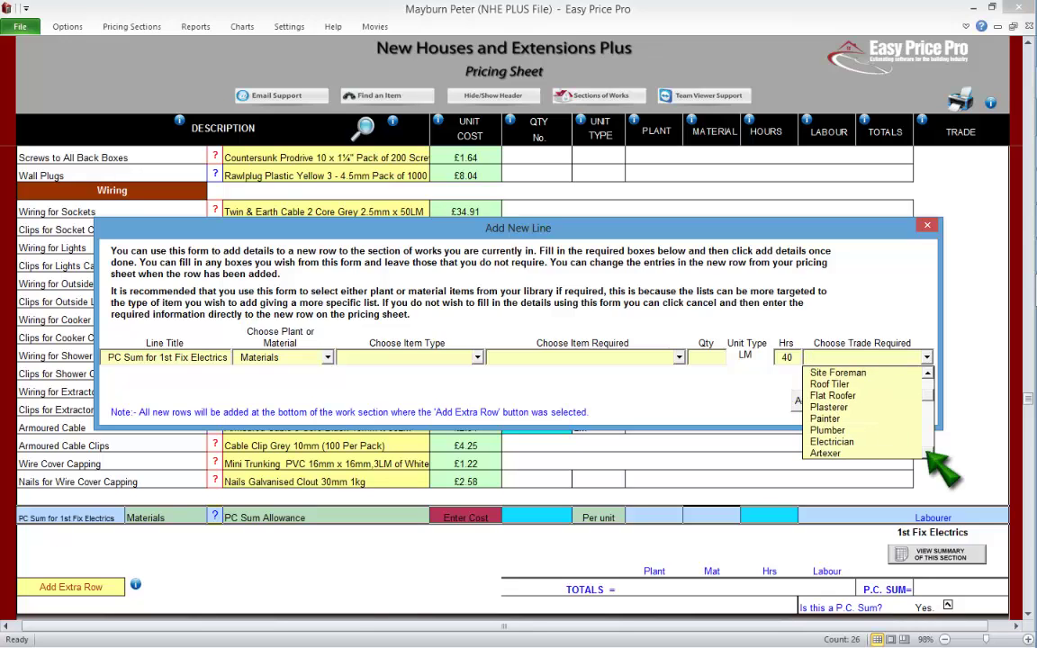
pyautogui.click(900, 430)
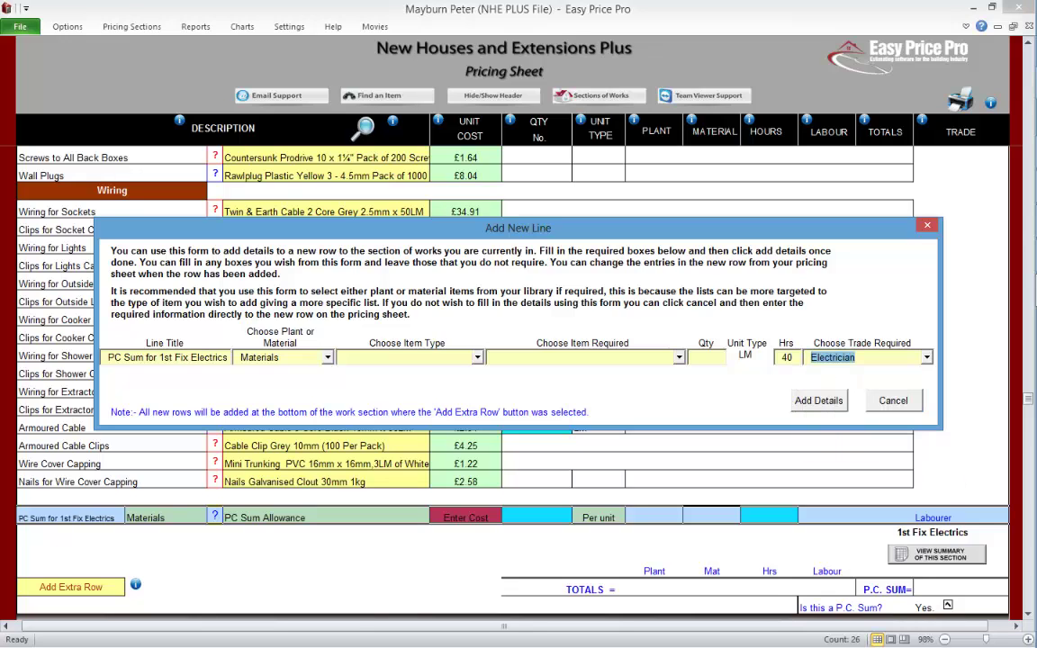
pyautogui.click(818, 402)
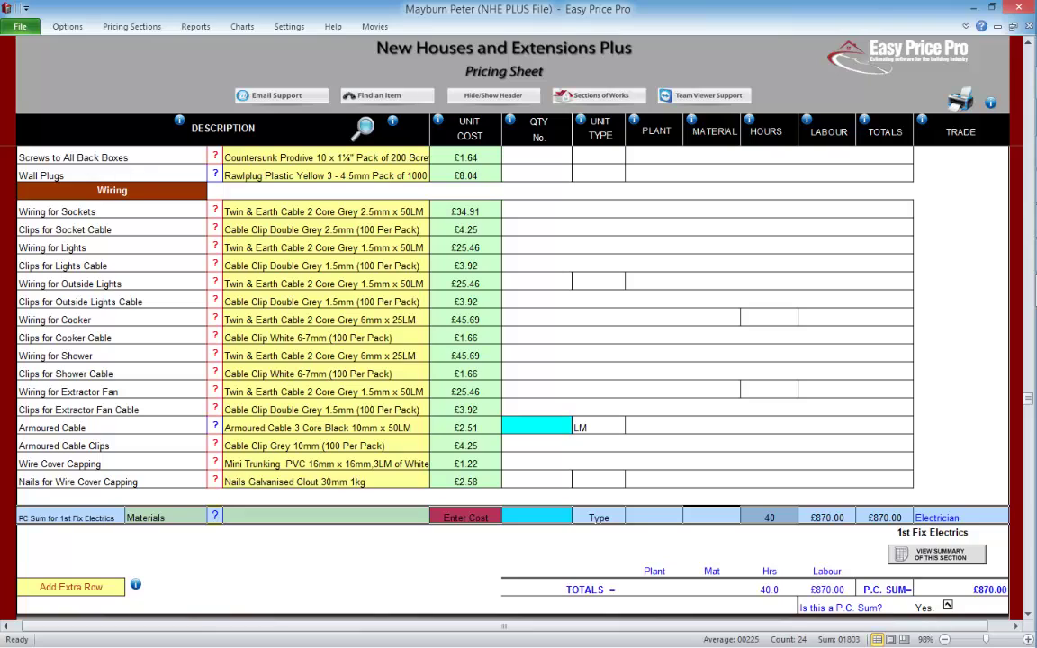
# - Set the PC Sum row's unit cost to £1,585.00 and its quantity to 1
pyautogui.write('168')
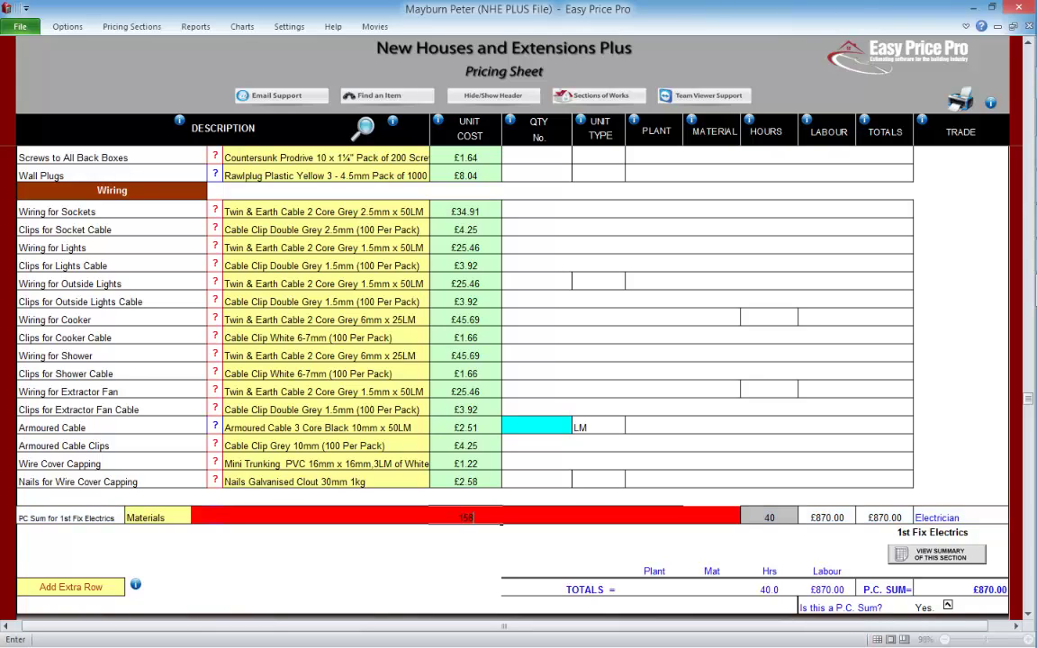
pyautogui.write('5')
pyautogui.press('Return')
pyautogui.write('1')
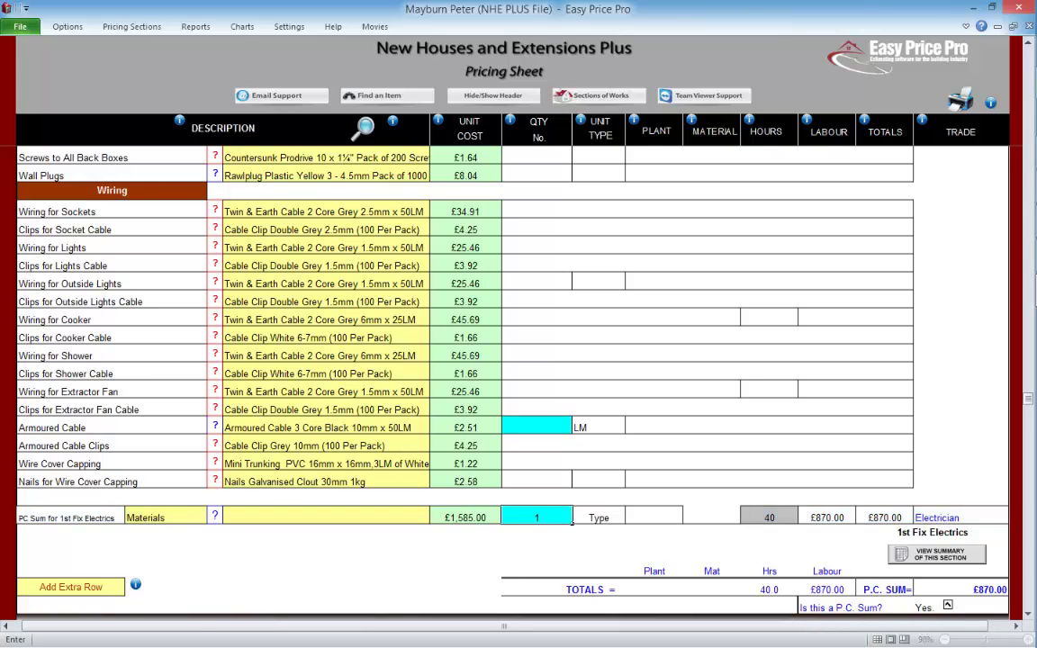
pyautogui.press('Return')
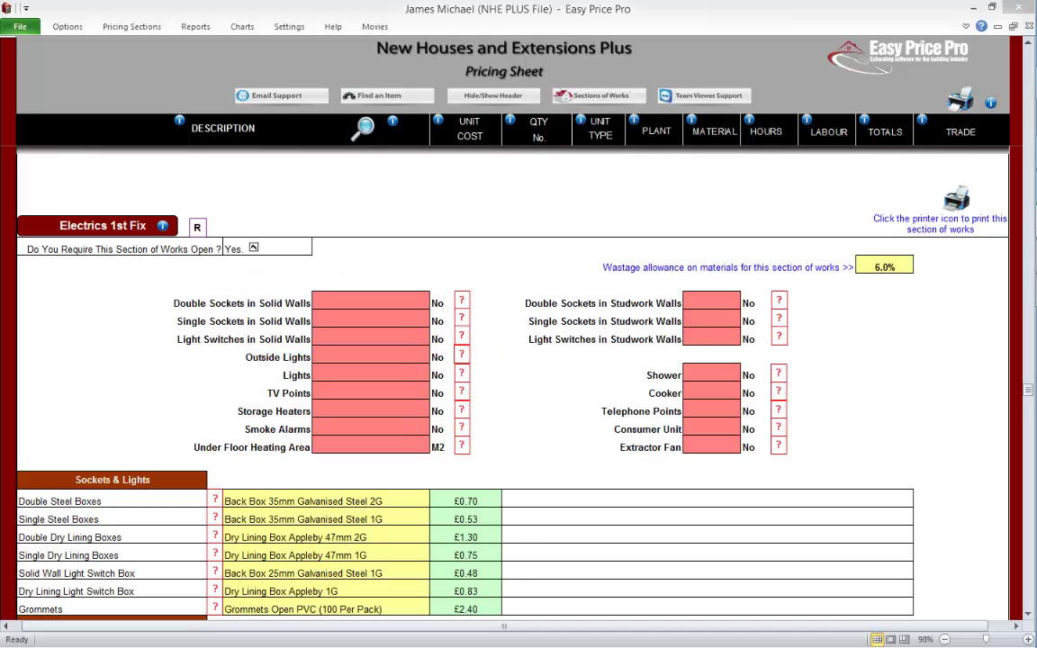
# - Enter 34 double sockets in solid walls and view the wire-length details for each socket
pyautogui.click(370, 301)
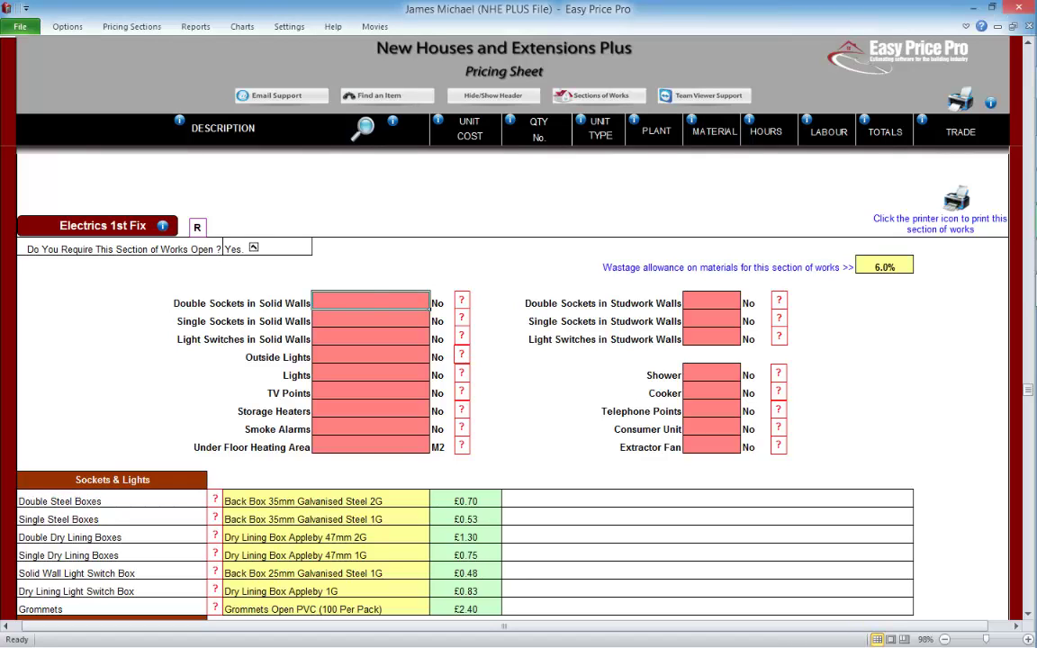
pyautogui.write('34')
pyautogui.press('Return')
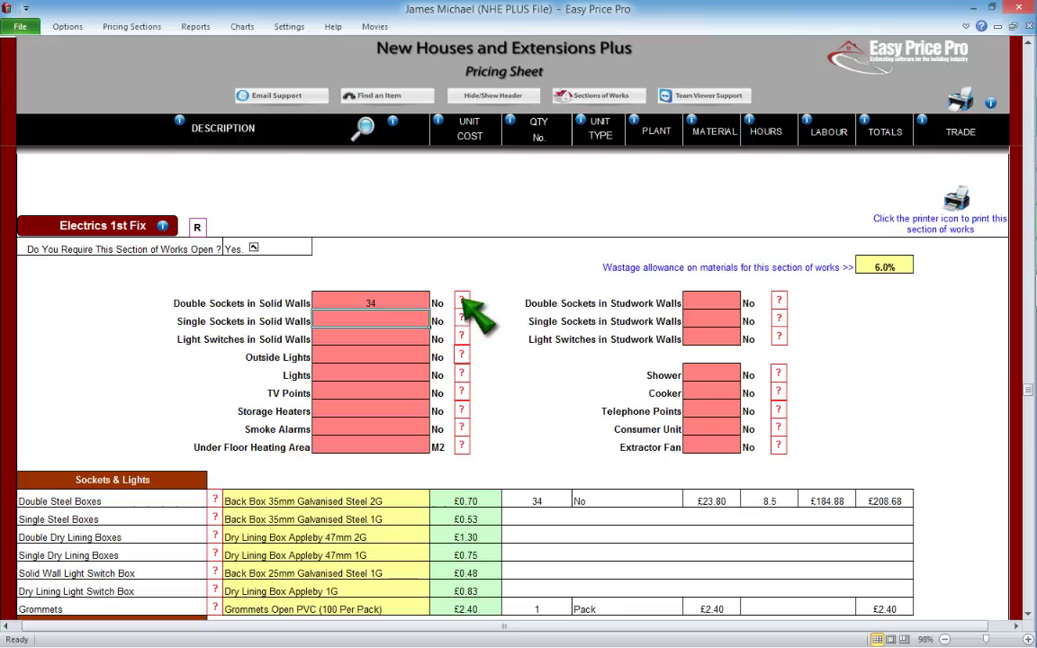
pyautogui.click(461, 300)
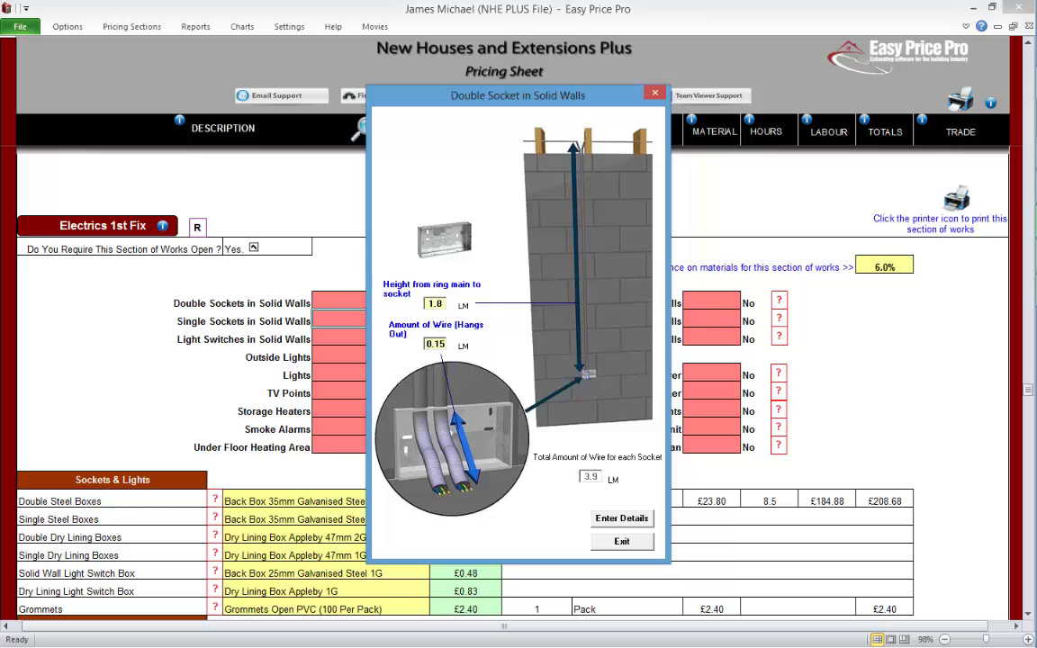
pyautogui.click(622, 542)
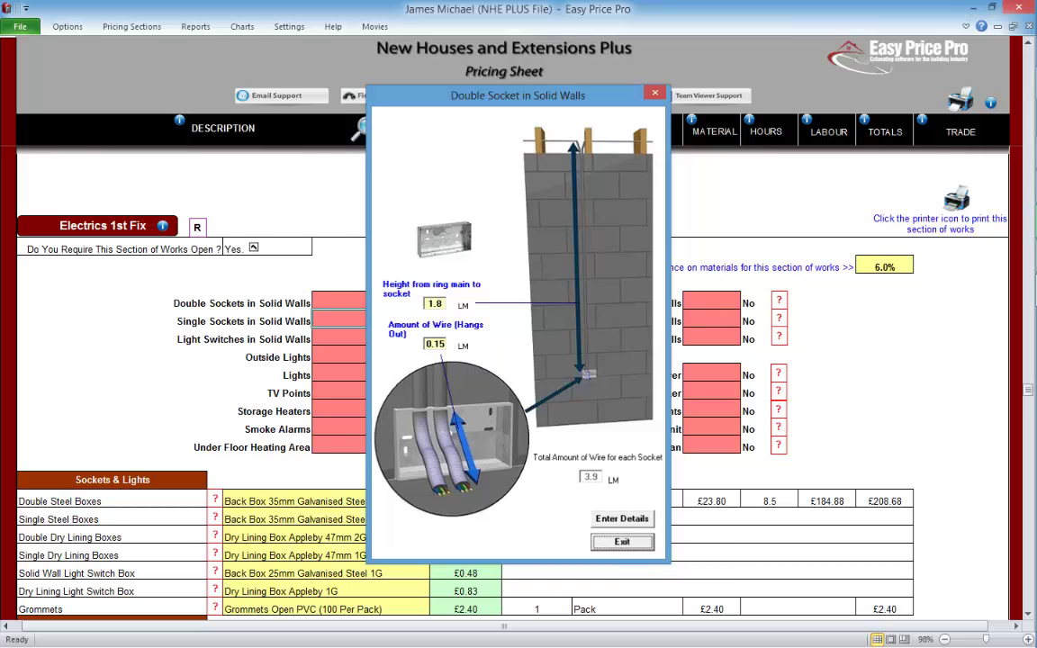
# - Enter 4 single sockets and 22 light switches in solid walls
pyautogui.write('4')
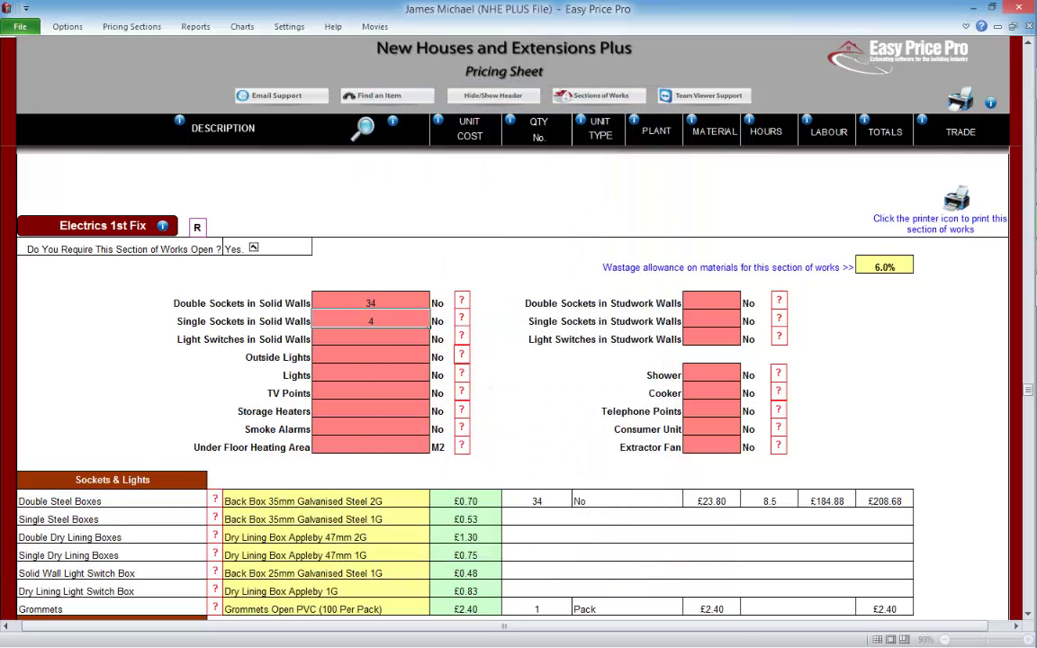
pyautogui.press('Return')
pyautogui.write('22')
pyautogui.press('Return')
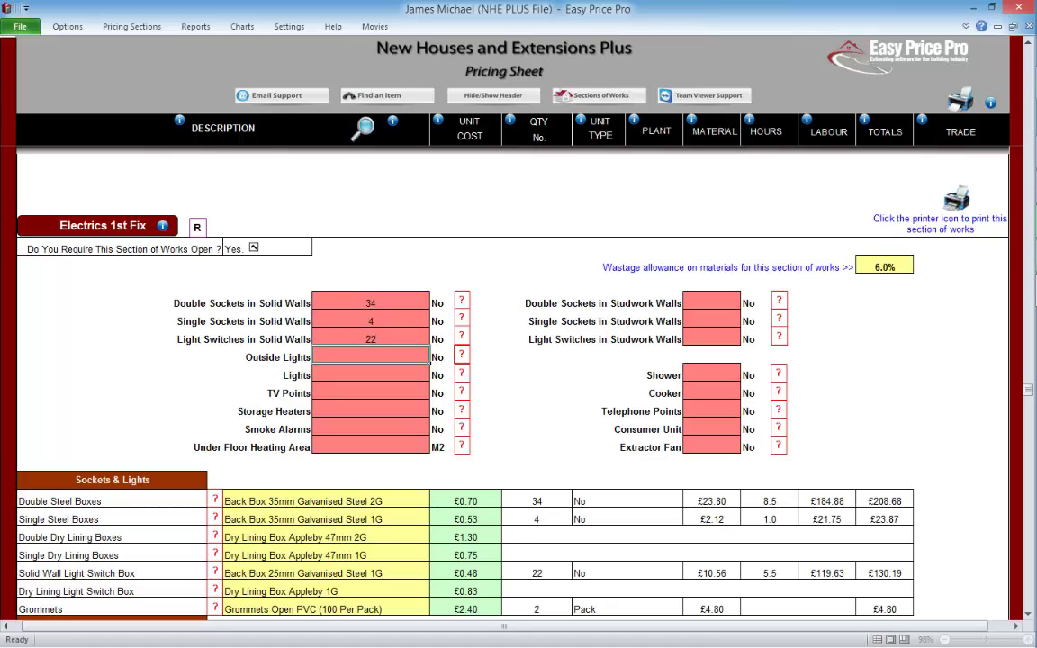
# - Enter 3 double sockets and 3 light switches in studwork walls
pyautogui.click(711, 303)
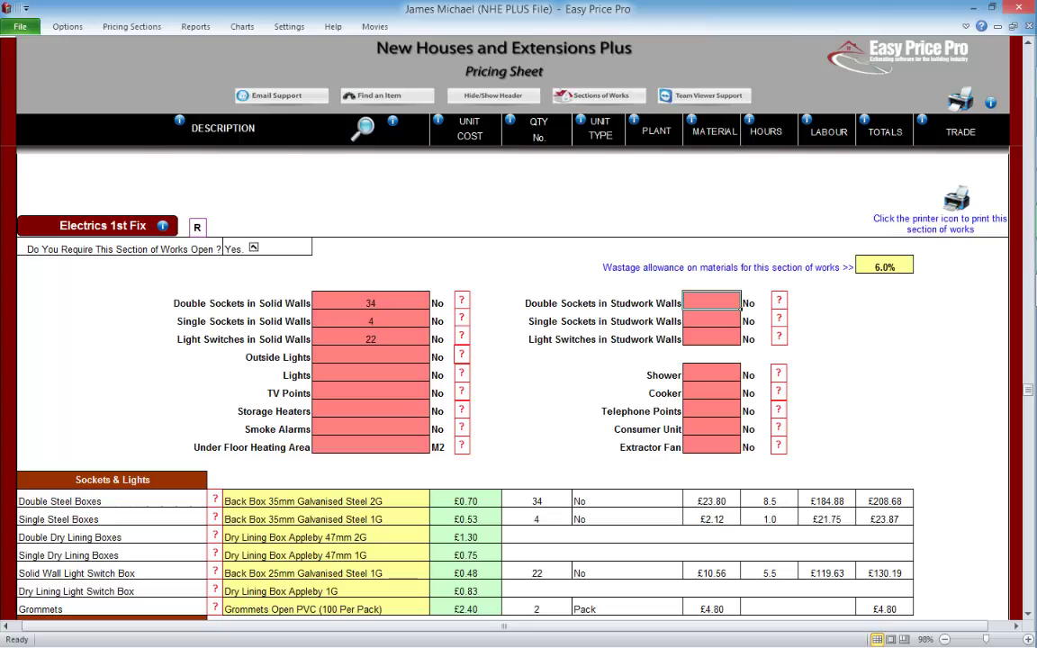
pyautogui.write('3')
pyautogui.click(711, 339)
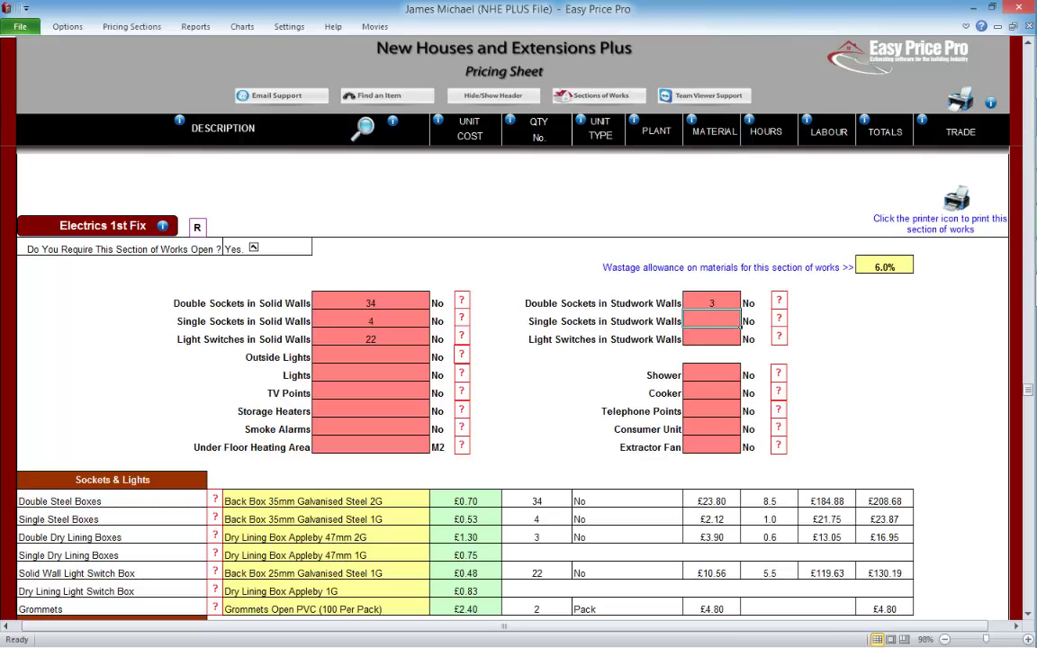
pyautogui.write('3')
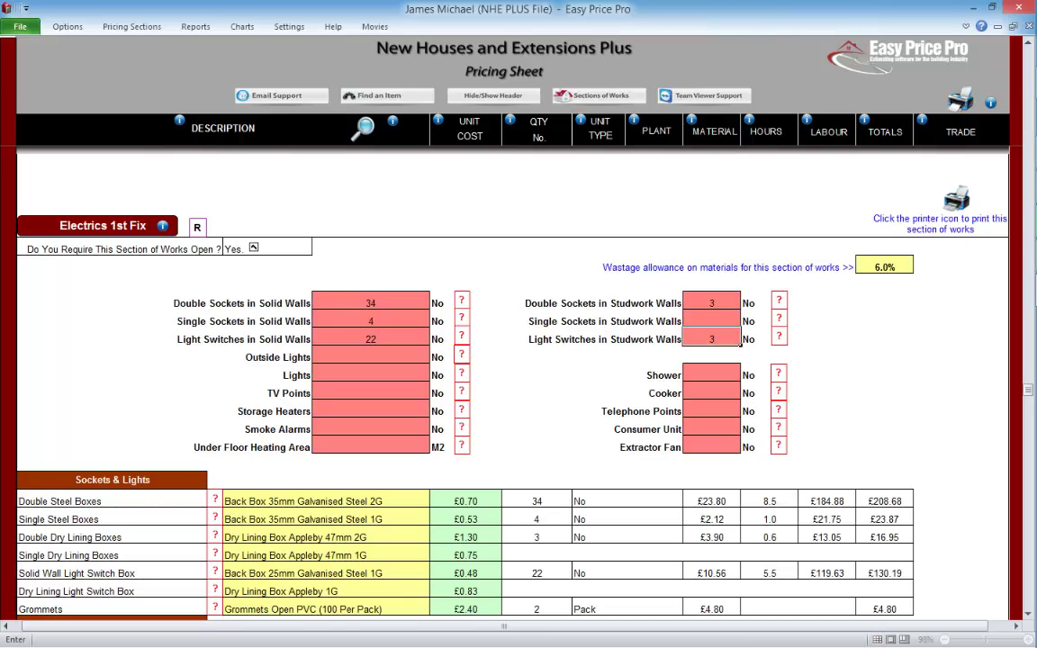
pyautogui.press('Return')
# - Enter 3 outside lights and view the amount of wire allowed for each outside light
pyautogui.write('3')
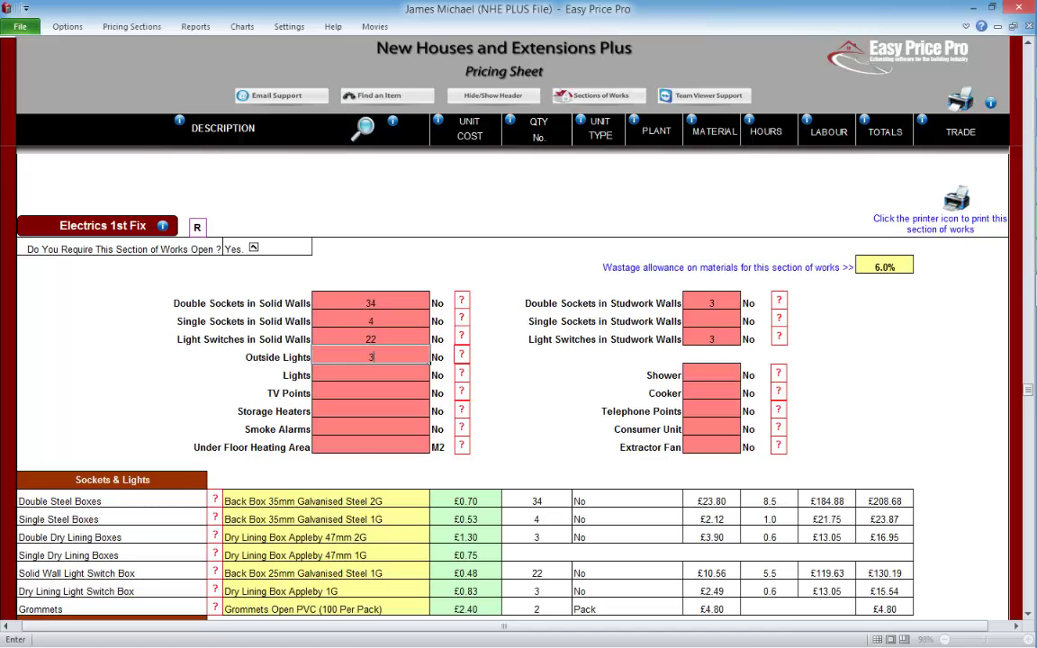
pyautogui.press('Return')
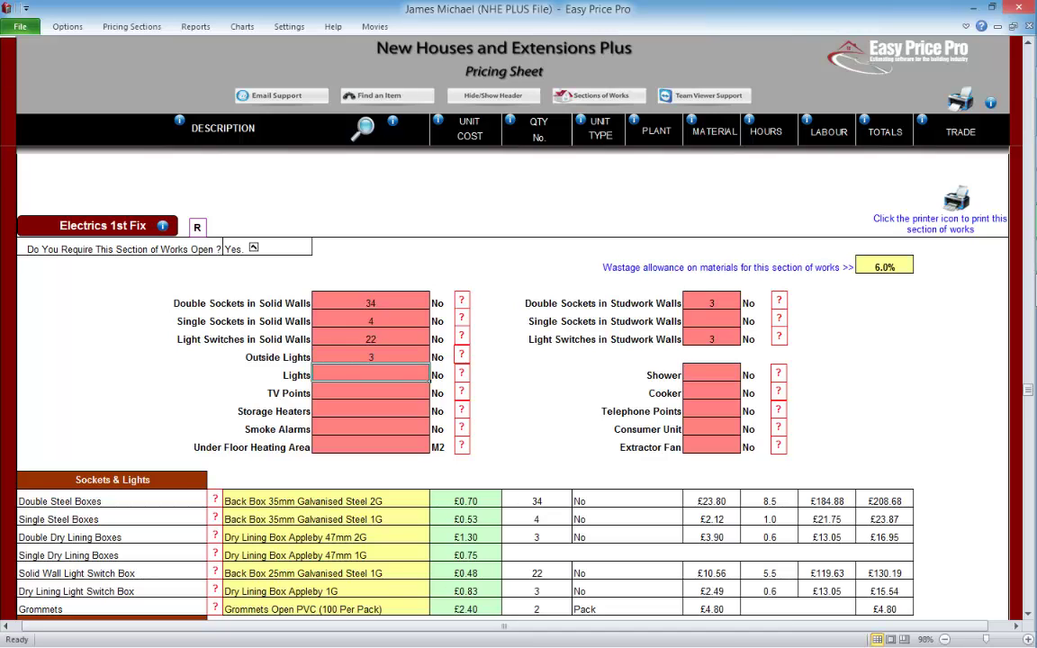
pyautogui.click(462, 354)
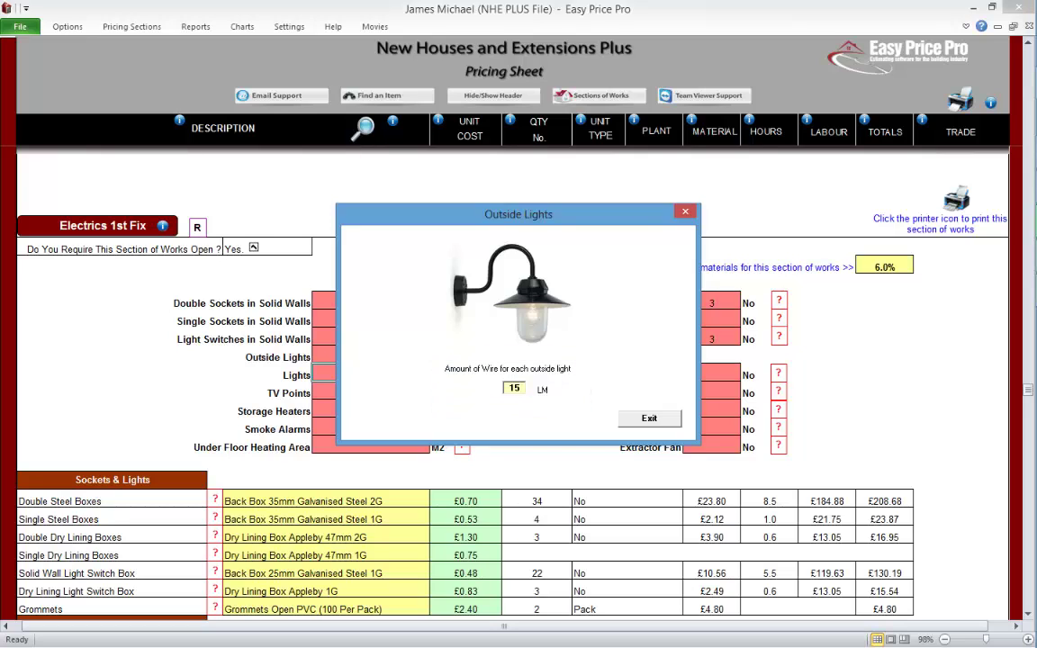
pyautogui.click(649, 418)
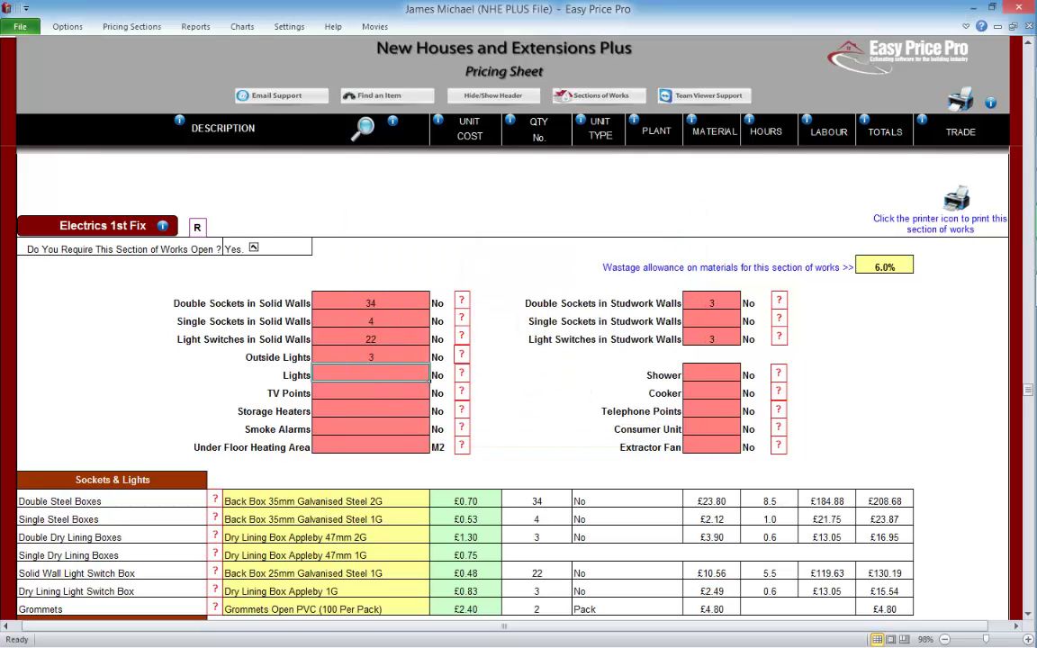
# - Enter 19 lights and 6 TV points for the Electrics 1st Fix section
pyautogui.write('19')
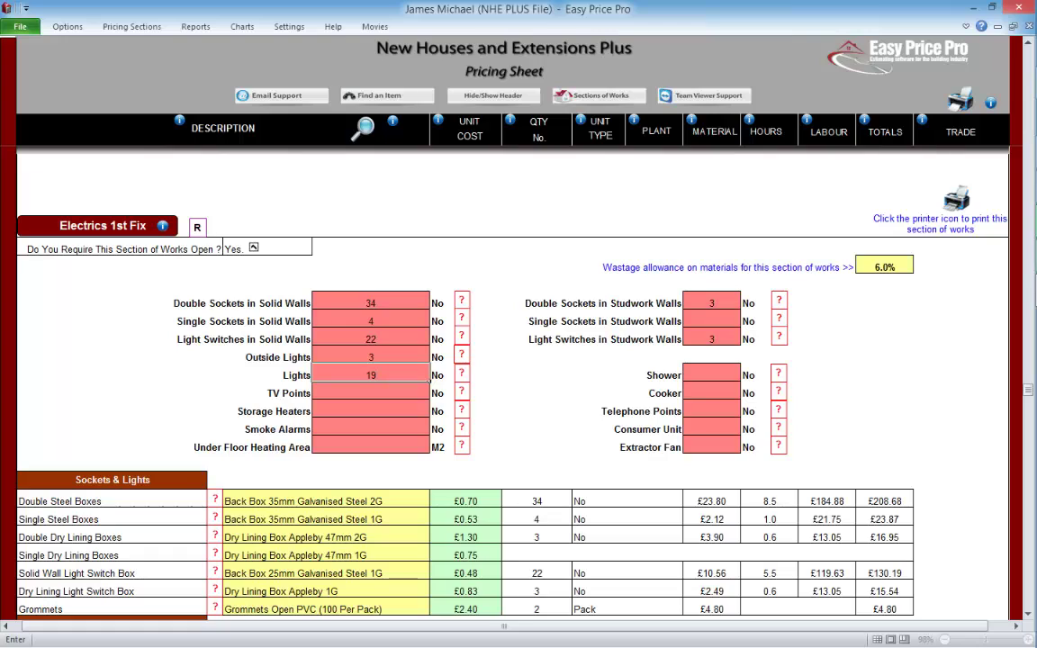
pyautogui.press('Return')
pyautogui.write('6')
pyautogui.press('Return')
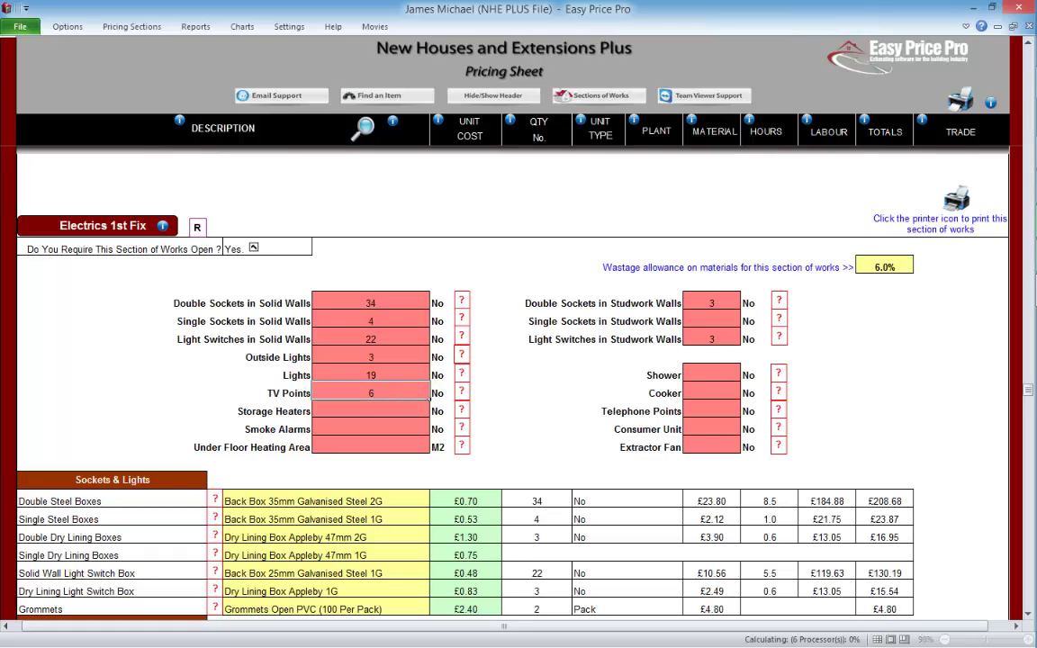
# - Enter 5 smoke alarms for the Electrics 1st Fix section
pyautogui.press('Return')
pyautogui.write('5')
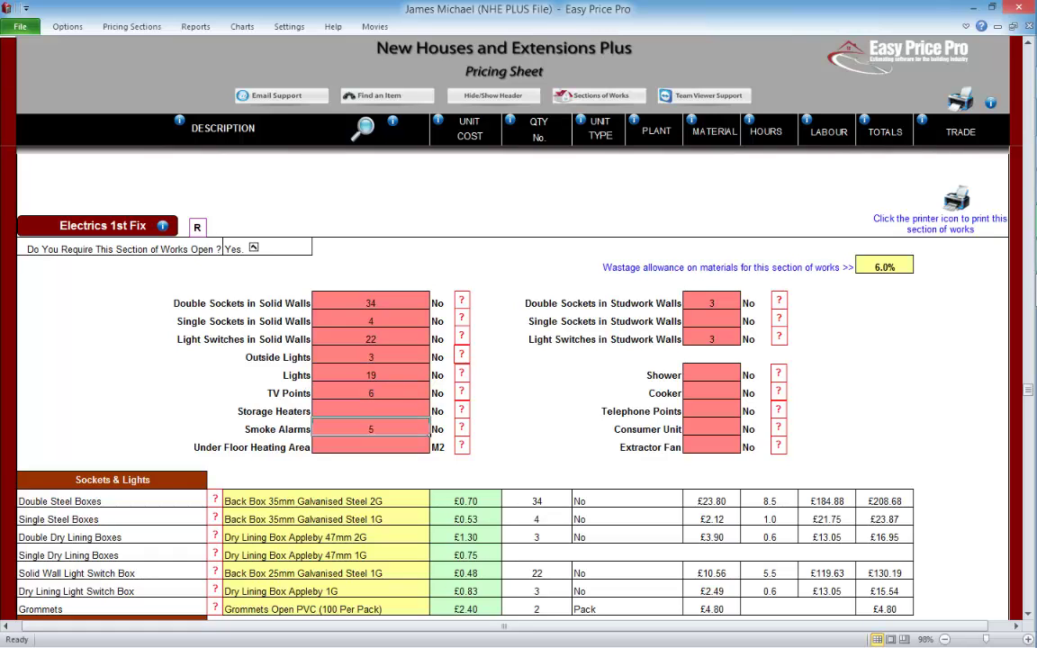
pyautogui.press('Return')
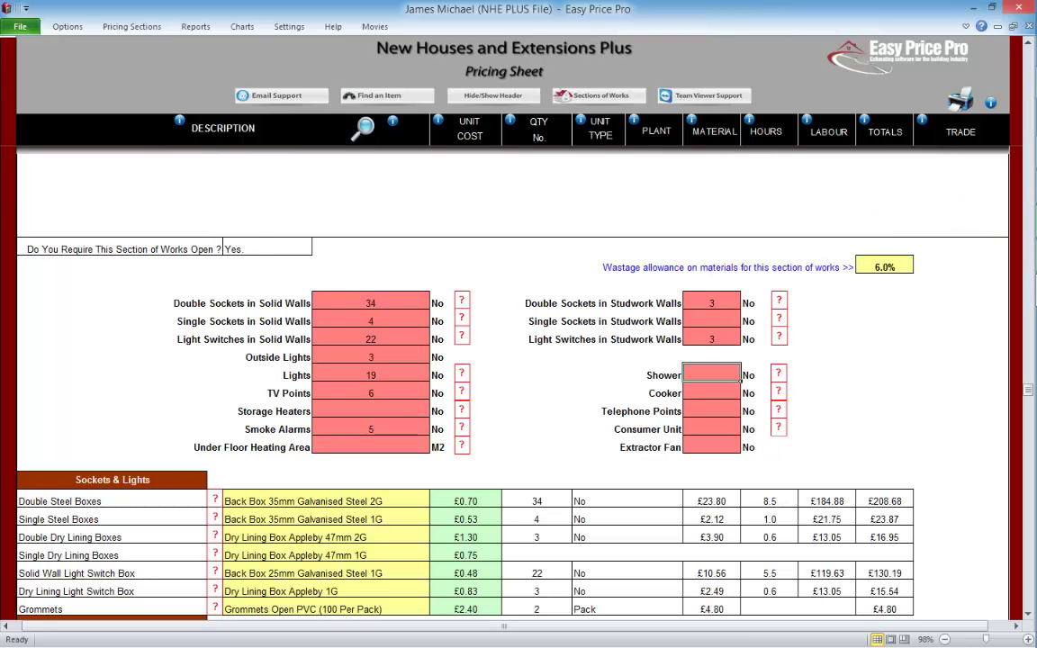
# - Enter 2 showers and 1 cooker for the Electrics 1st Fix section
pyautogui.click(711, 375)
pyautogui.write('2')
pyautogui.press('Return')
pyautogui.write('1')
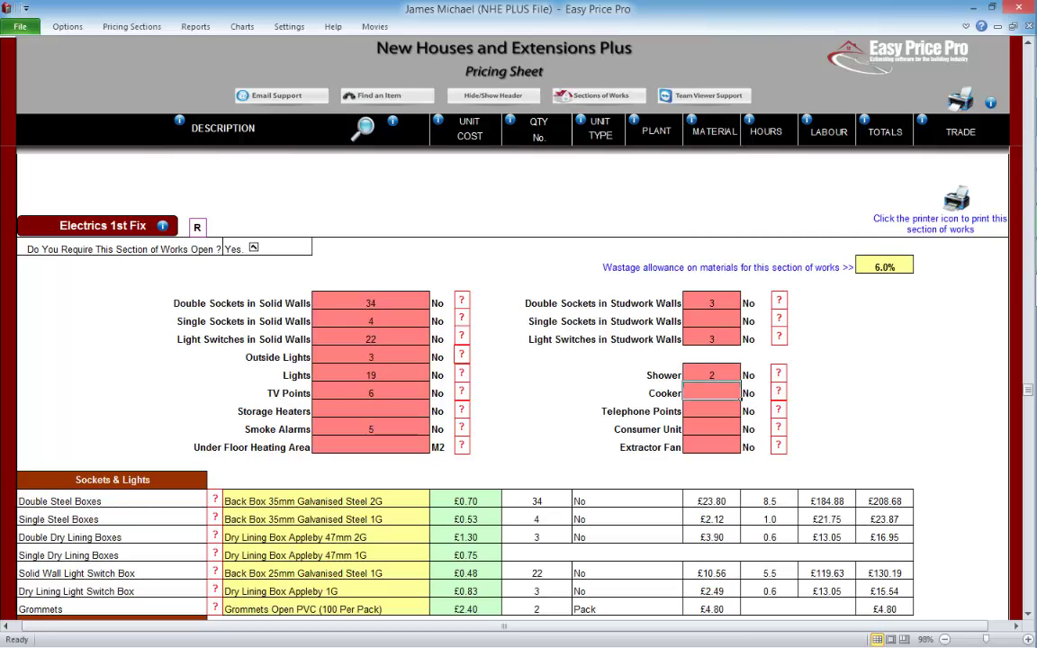
pyautogui.press('Return')
# - Enter quantities of 5 telephone points, 1 consumer unit and 3 extractor fans
pyautogui.write('5')
pyautogui.press('Return')
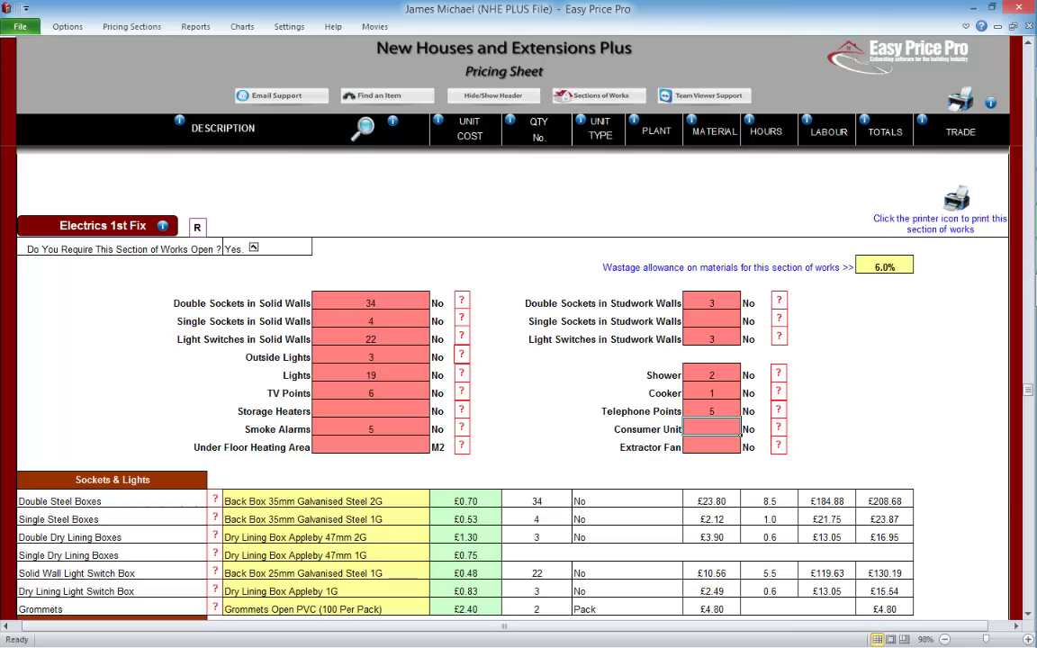
pyautogui.write('1')
pyautogui.press('Return')
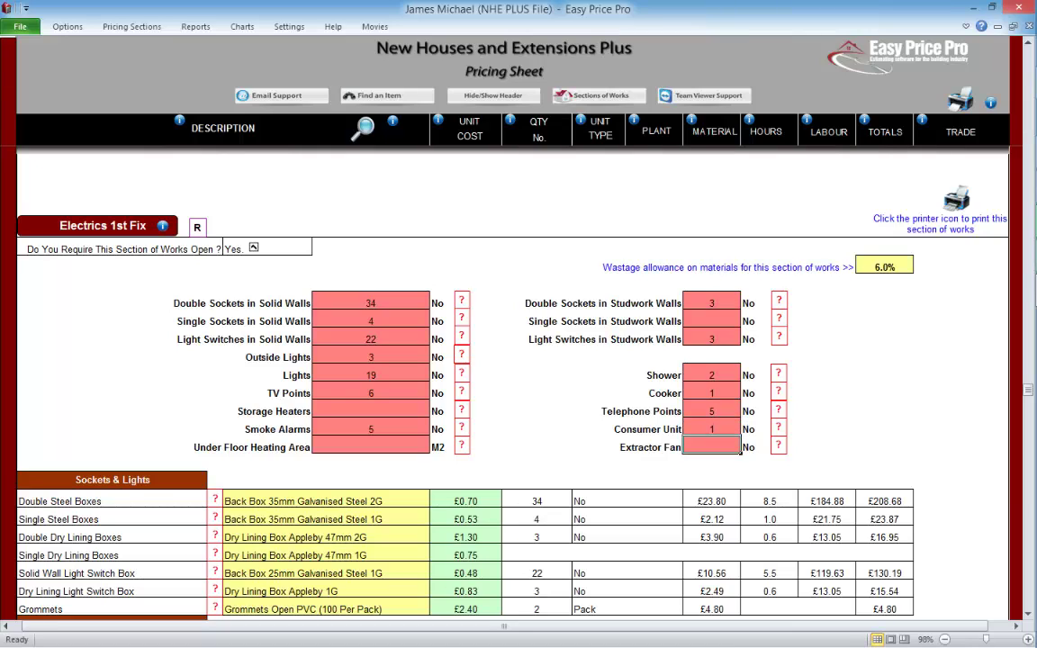
pyautogui.write('3')
pyautogui.press('Up')
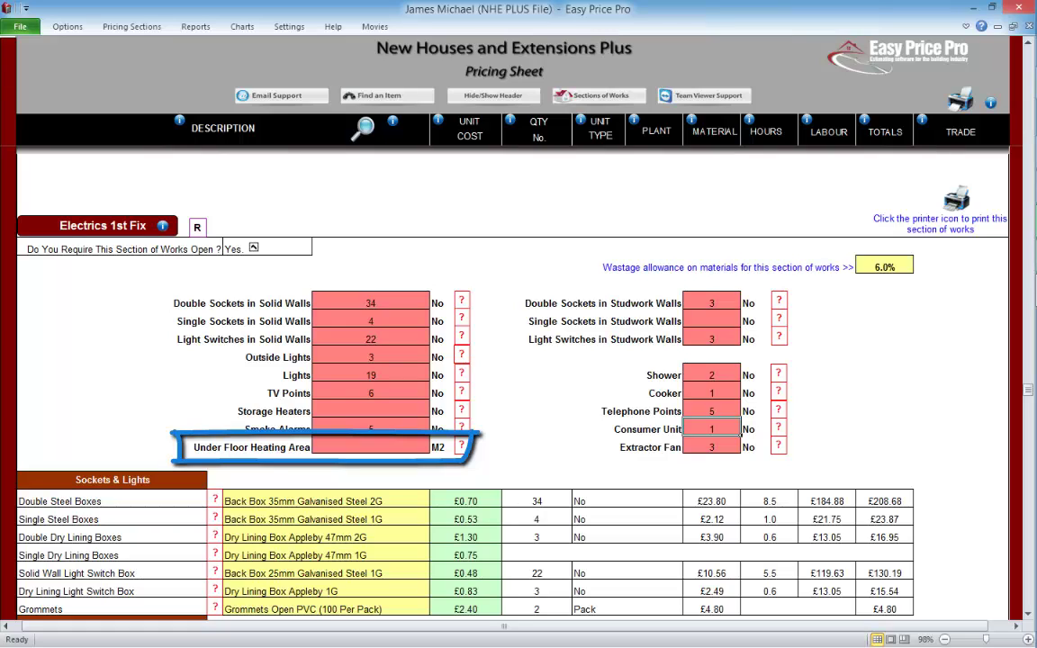
# - Review the priced material rows from Sockets & Lights down to Wiring, including Storage Heating and Under Floor Heating
pyautogui.click(371, 446)
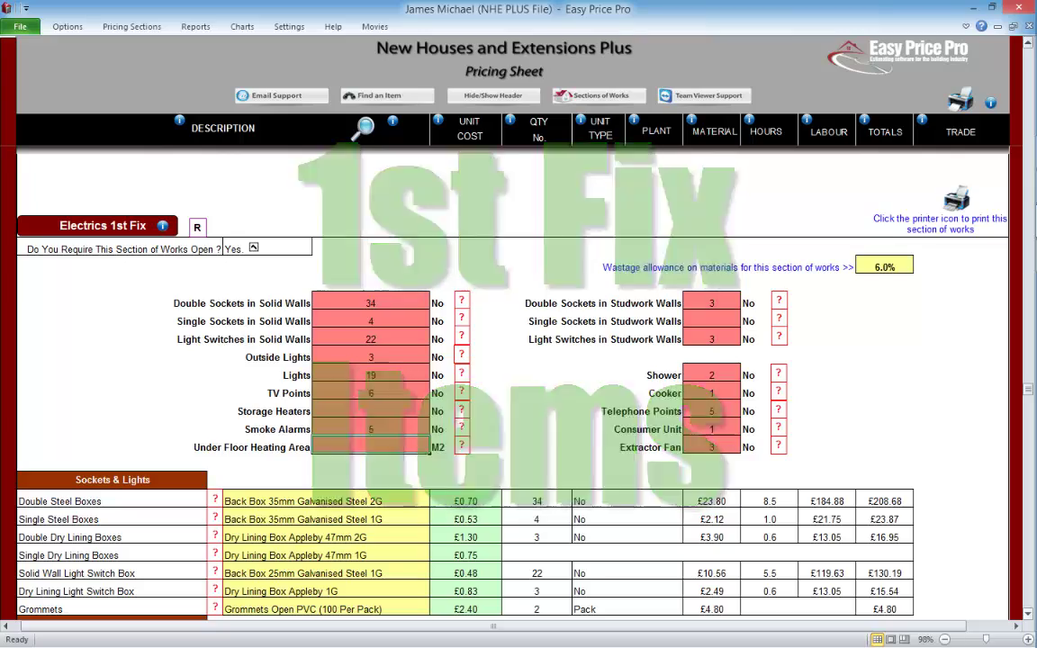
pyautogui.scroll(-4, 517, 378)
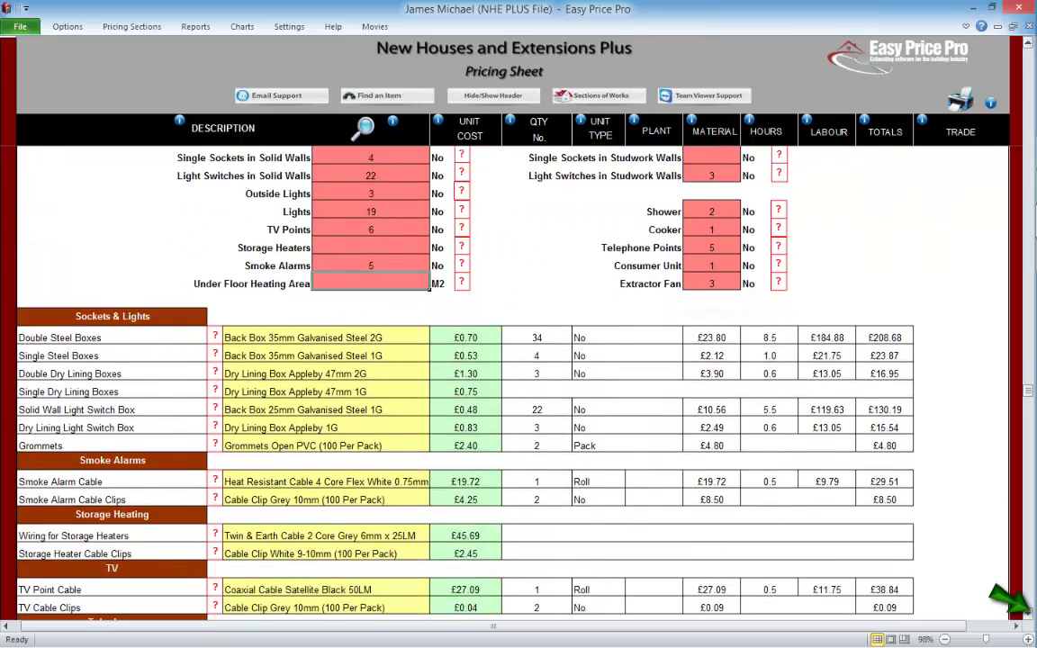
pyautogui.scroll(-3, 517, 378)
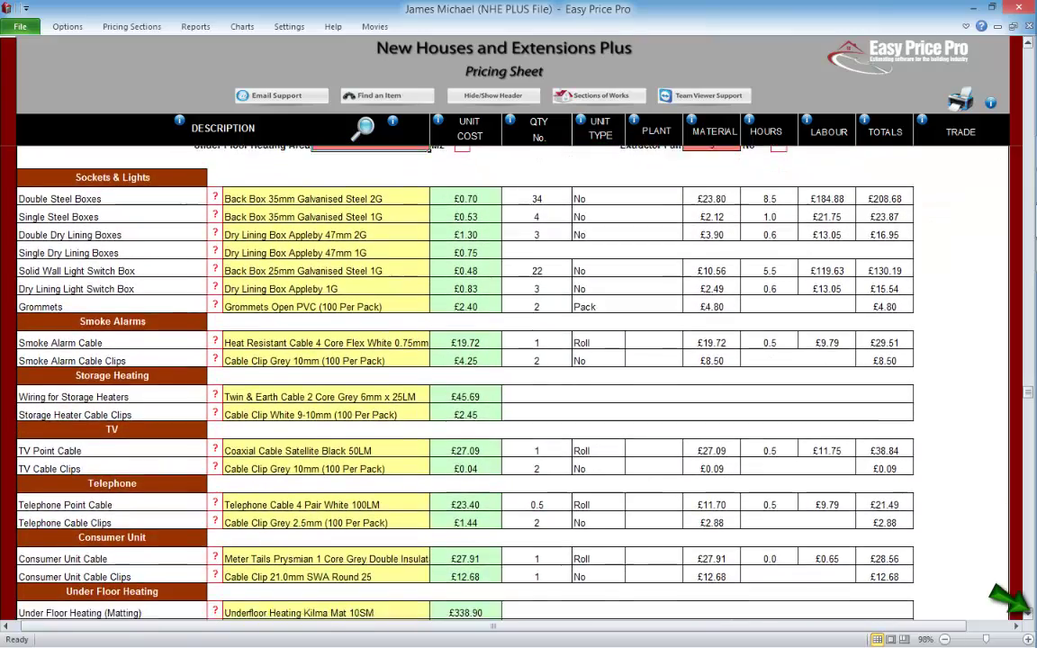
pyautogui.scroll(-1, 518, 378)
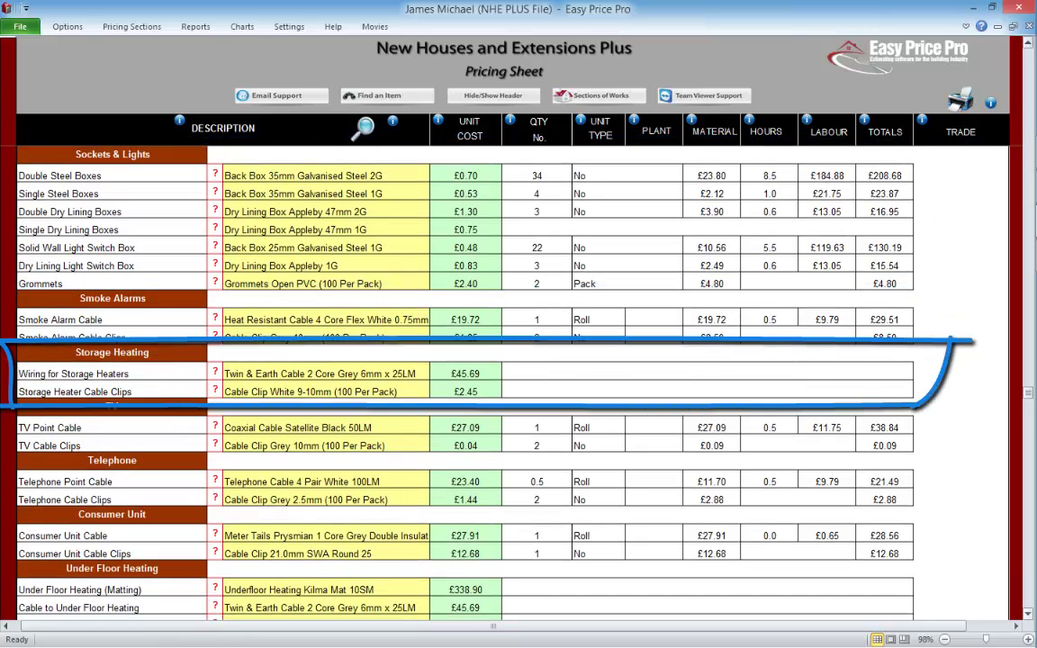
pyautogui.scroll(-4, 518, 378)
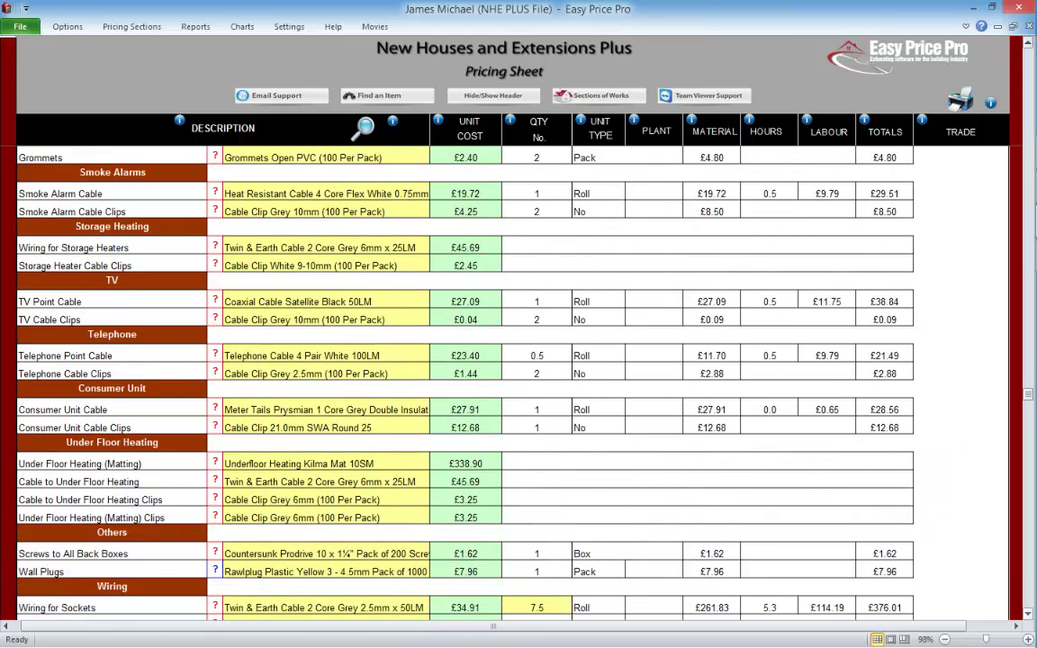
pyautogui.scroll(1, 517, 378)
pyautogui.scroll(3, 518, 378)
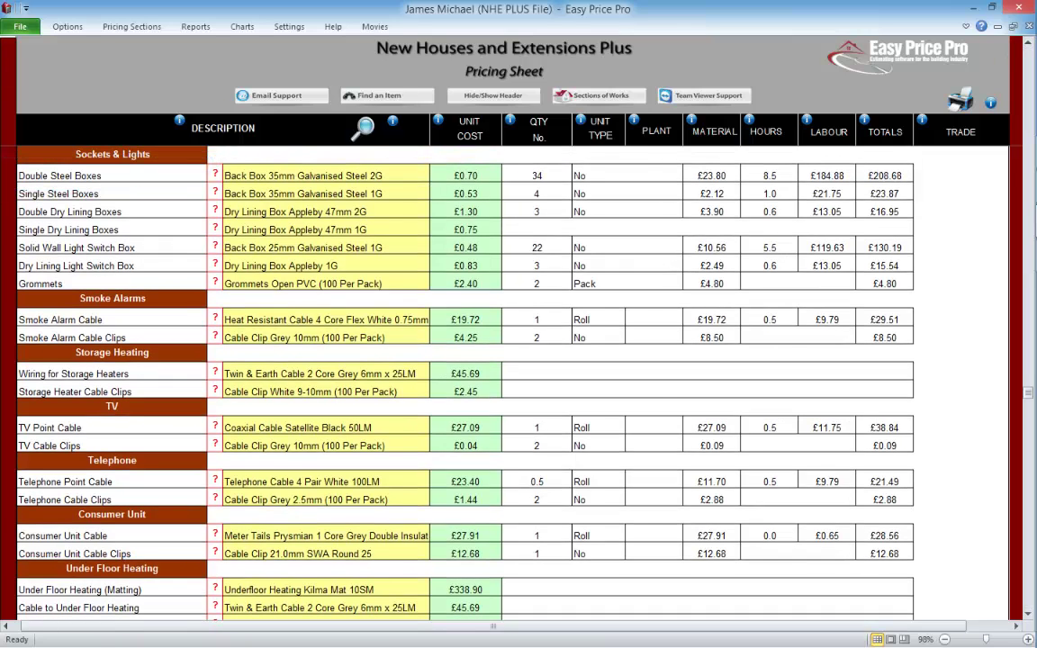
# - View the wire allowances for double sockets in solid walls and the alternative materials offered for Double Steel Boxes
pyautogui.click(215, 175)
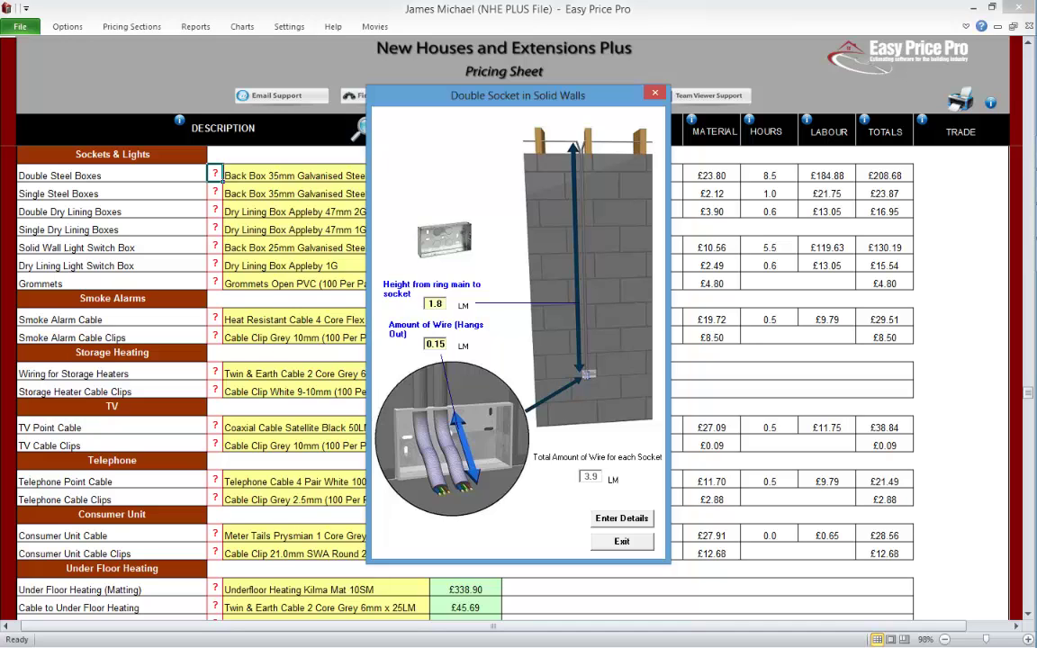
pyautogui.click(621, 541)
pyautogui.click(324, 175)
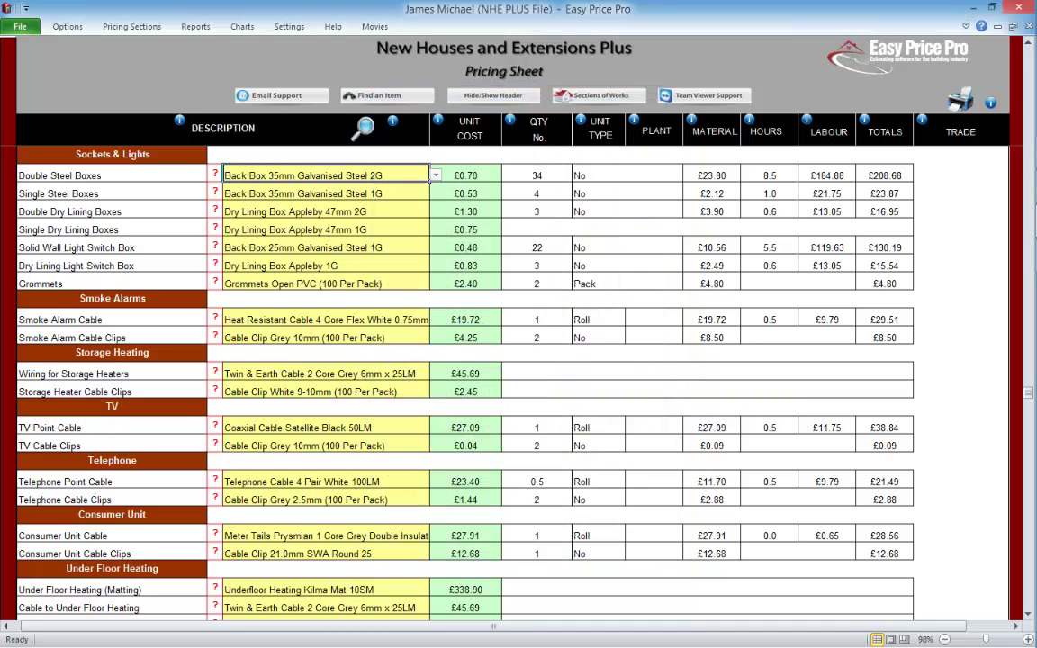
pyautogui.click(436, 173)
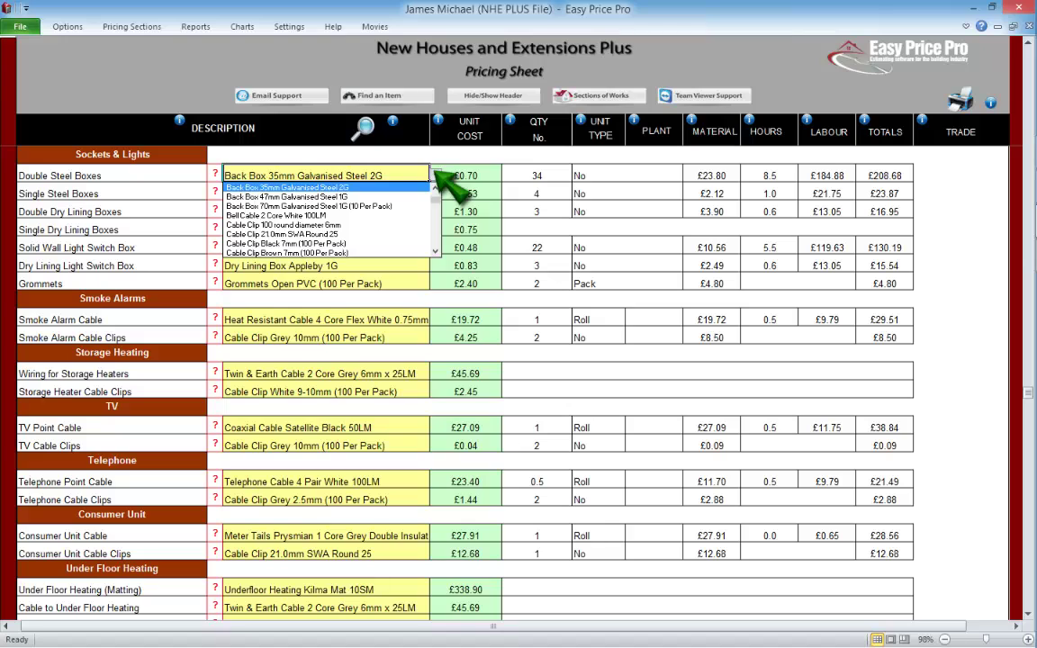
pyautogui.click(466, 175)
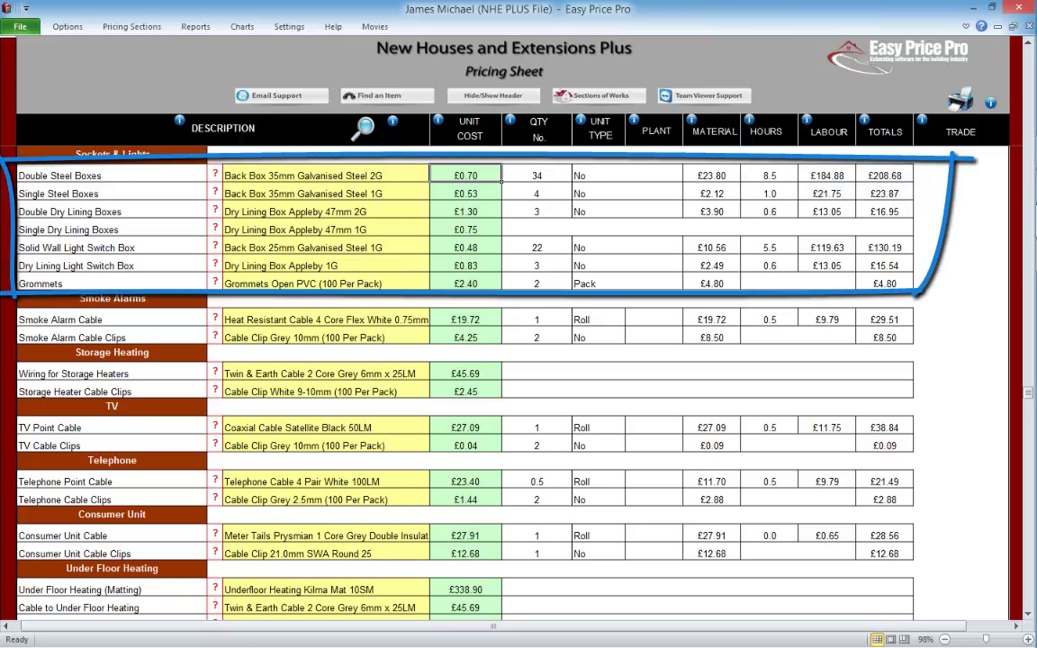
# - View the amount of wire and the clip spacing allowed for smoke alarms
pyautogui.click(214, 318)
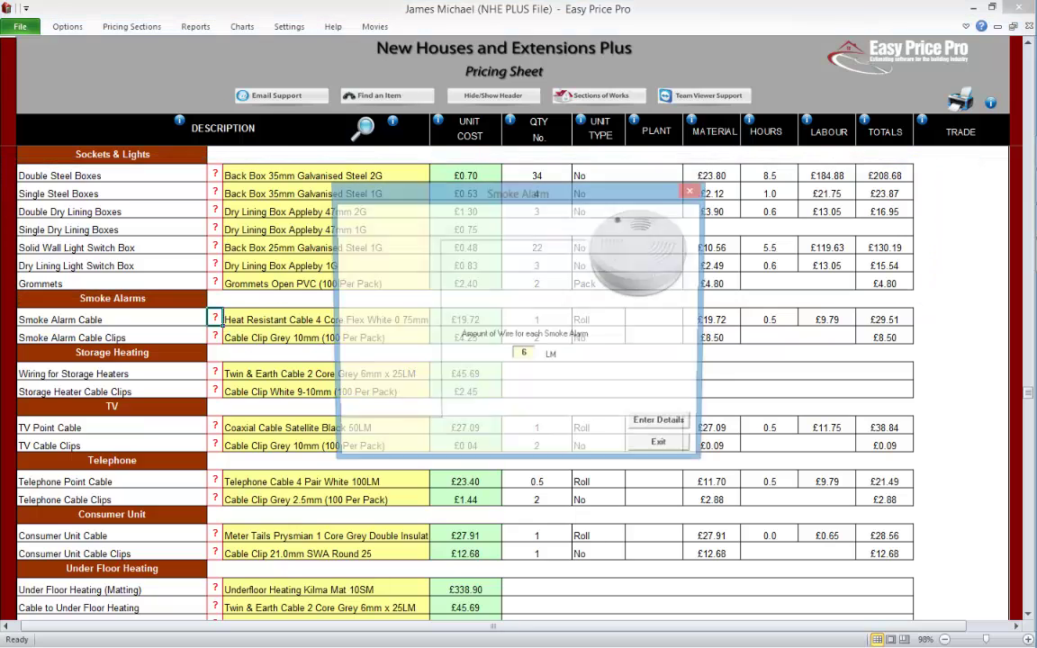
pyautogui.click(663, 425)
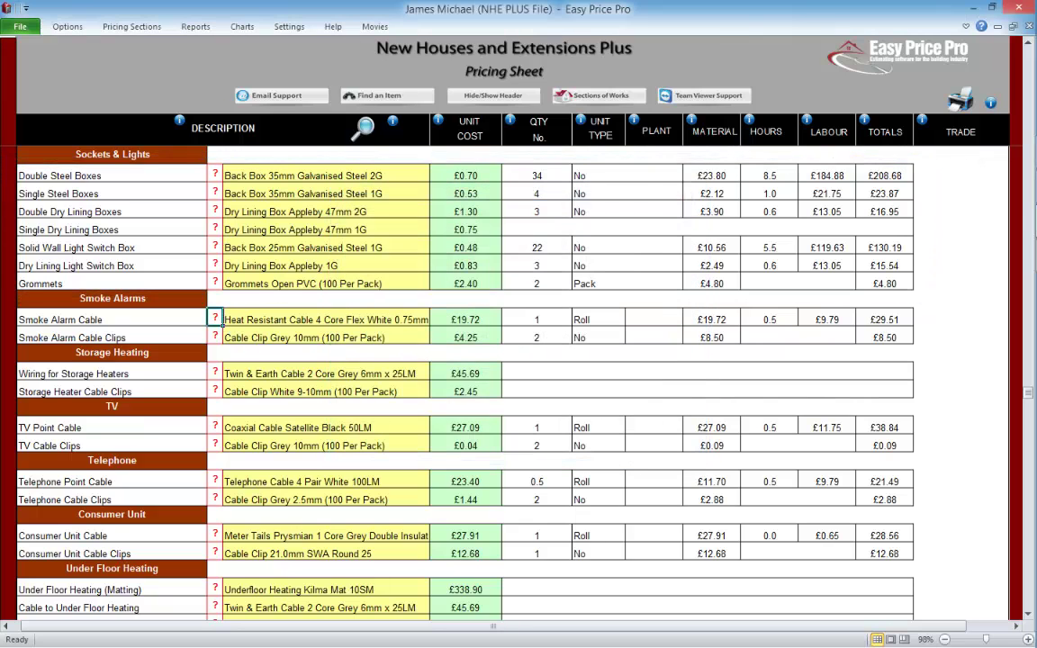
pyautogui.click(215, 335)
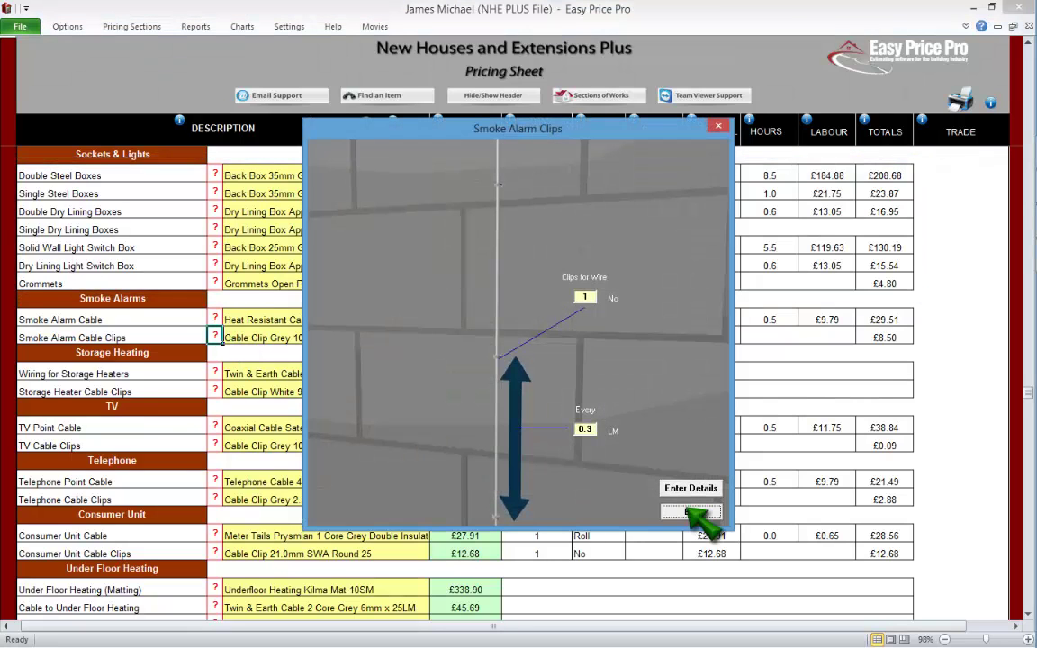
pyautogui.click(689, 509)
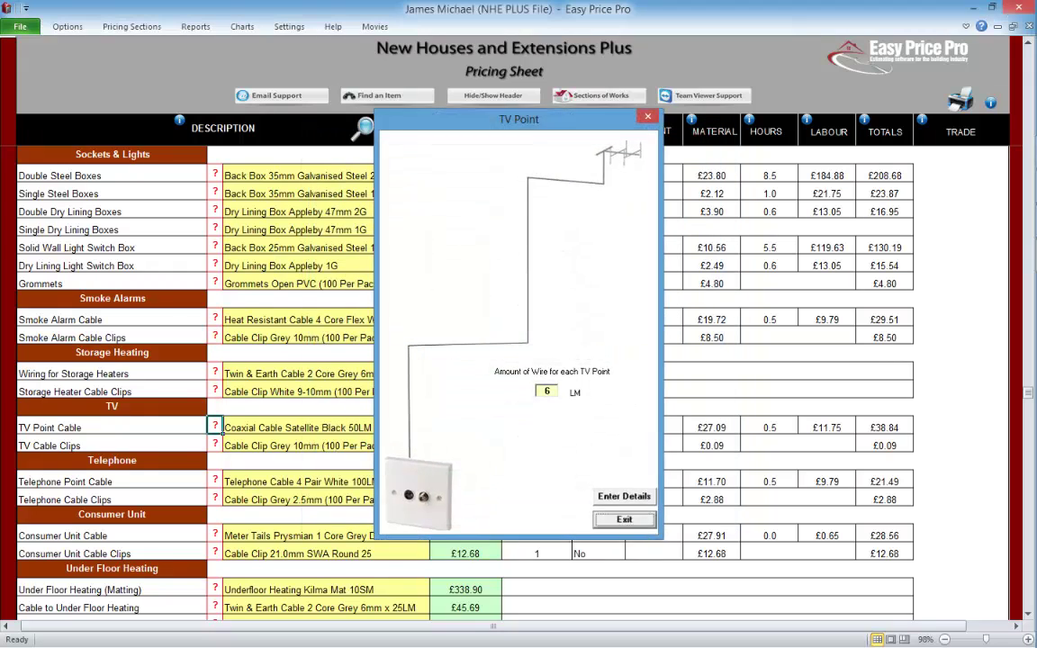
# - View the wire and clip allowances for TV points and the cable allowance for telephone points
pyautogui.click(607, 515)
pyautogui.click(214, 444)
pyautogui.click(710, 546)
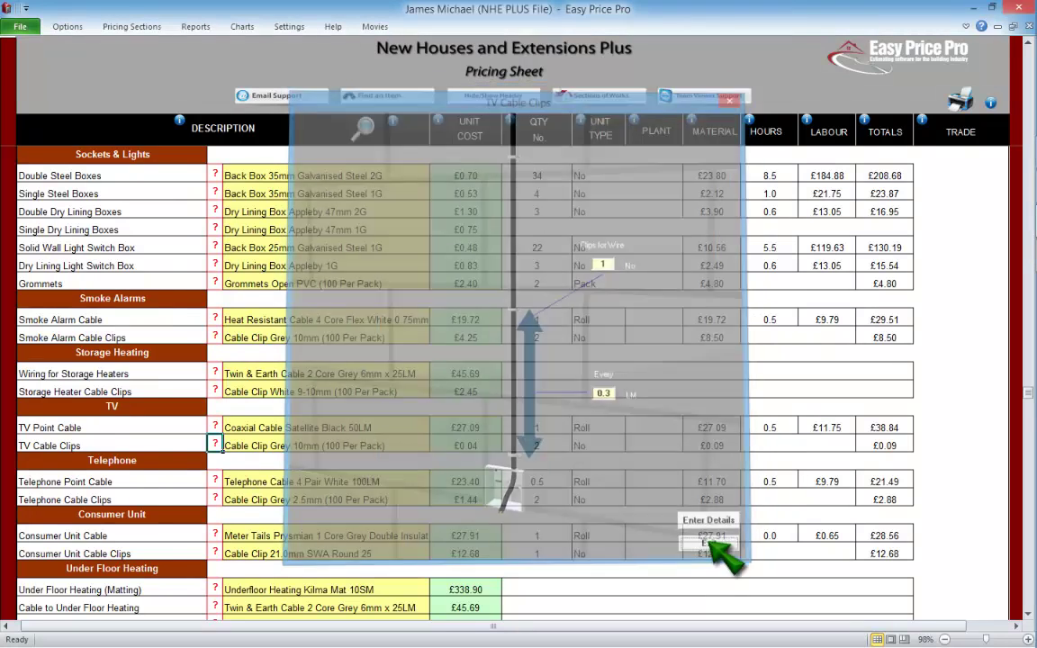
pyautogui.click(214, 480)
pyautogui.click(748, 424)
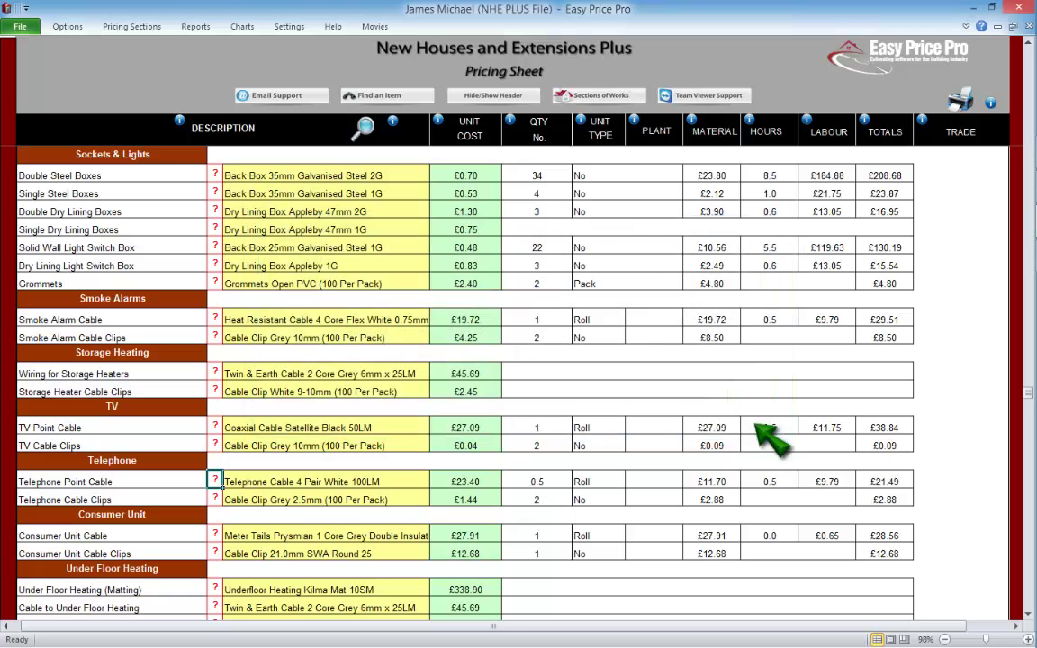
# - View the number of screws allowed for each back box and how the wall plugs are calculated
pyautogui.scroll(-2, 1012, 599)
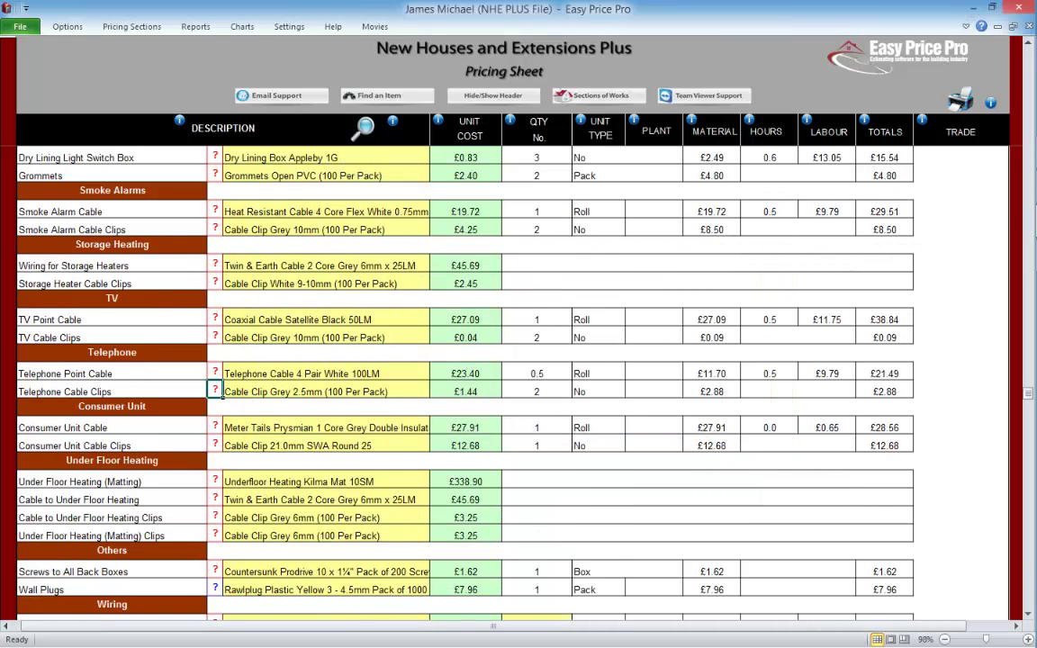
pyautogui.click(214, 570)
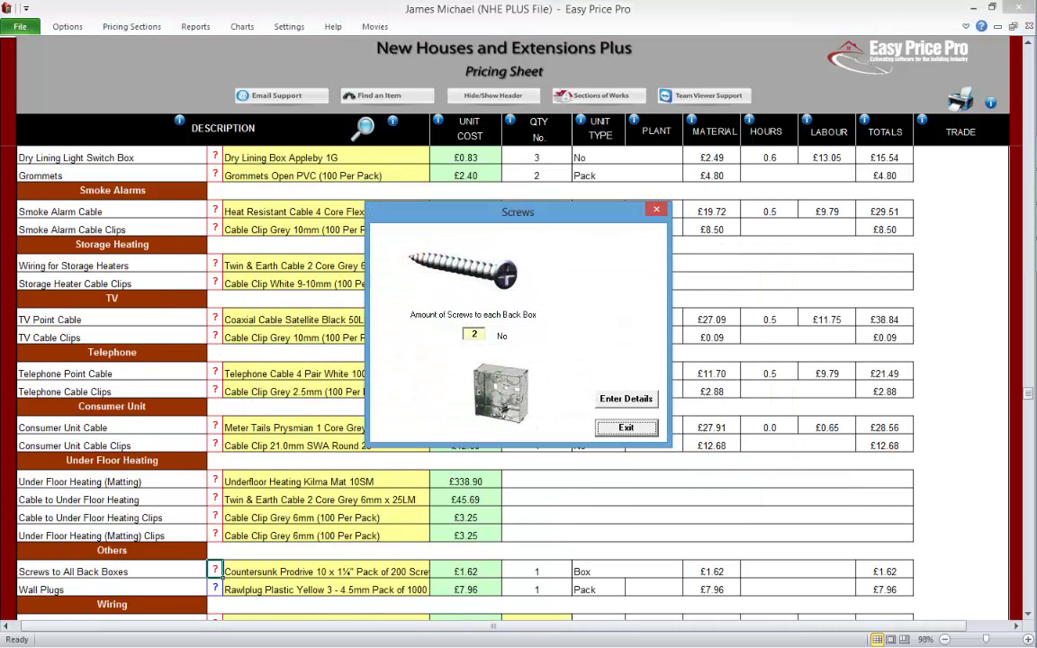
pyautogui.press('Return')
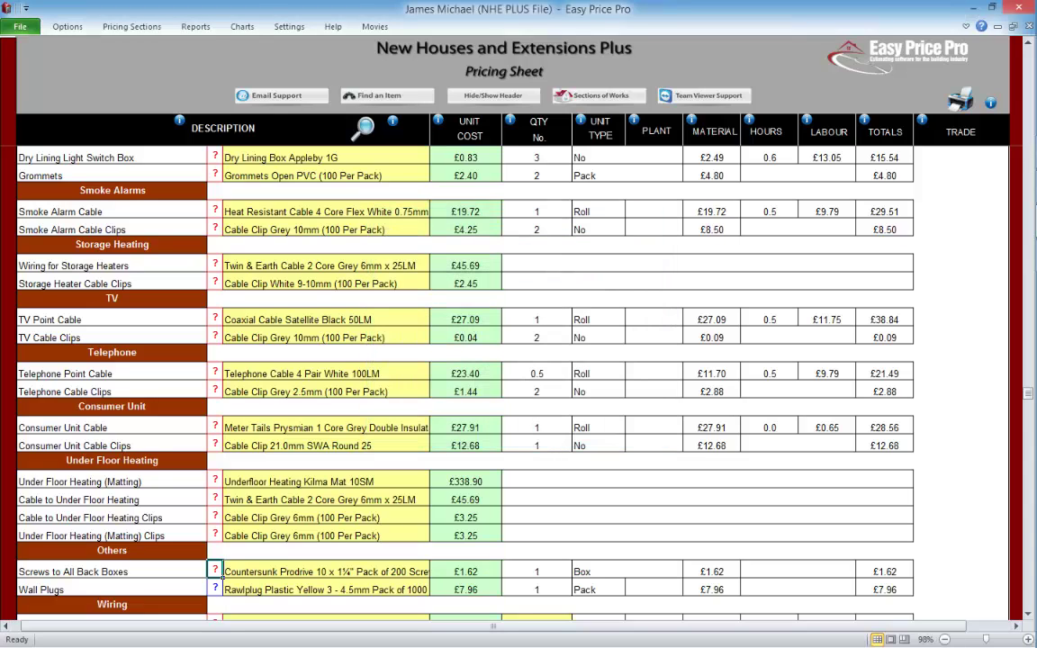
pyautogui.click(215, 587)
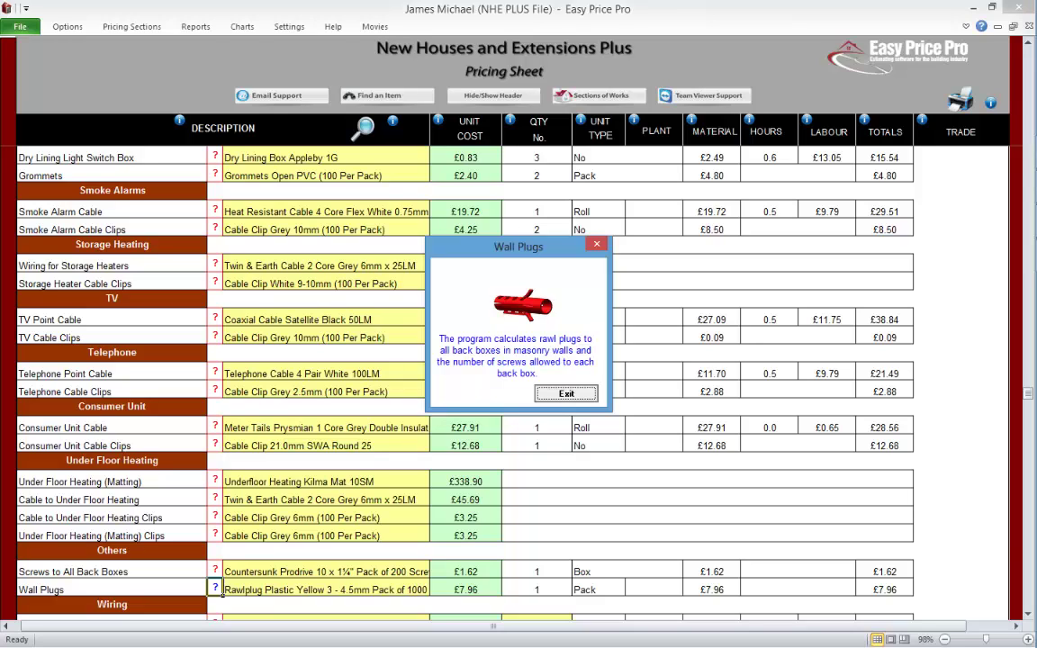
pyautogui.press('Return')
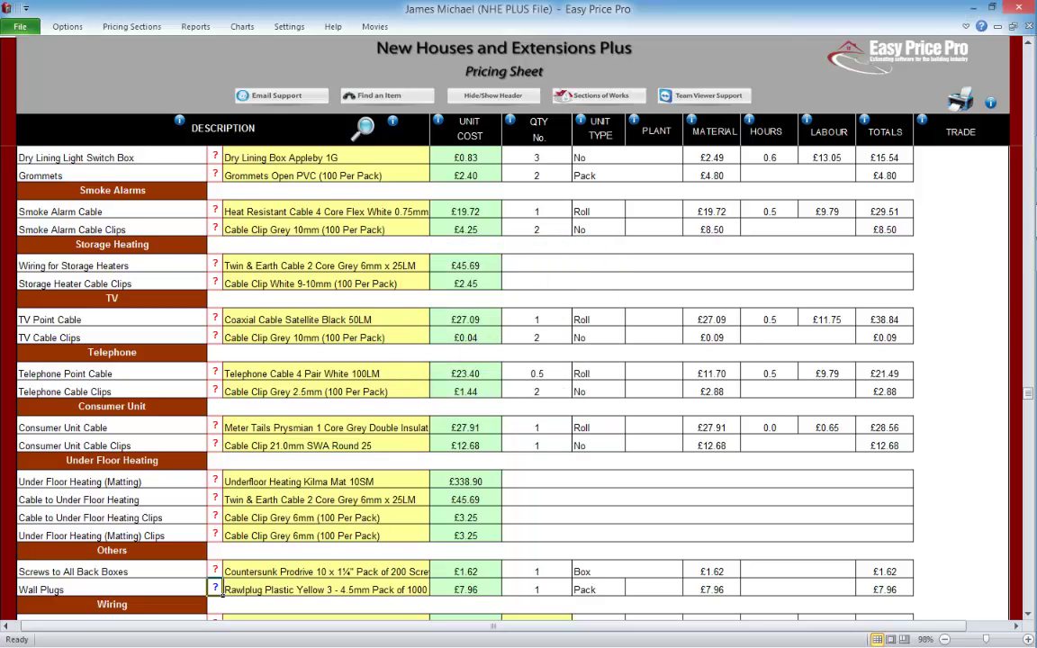
# - Review the Wiring rows and section totals, and check the material choice for Wiring for Sockets
pyautogui.scroll(-2, 518, 378)
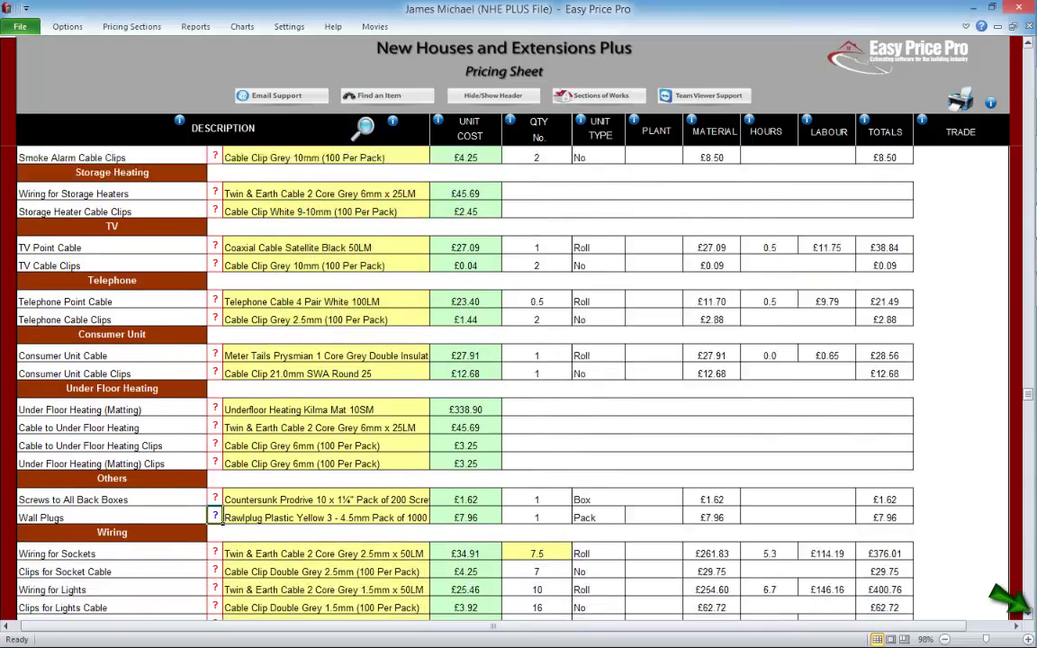
pyautogui.click(1028, 613)
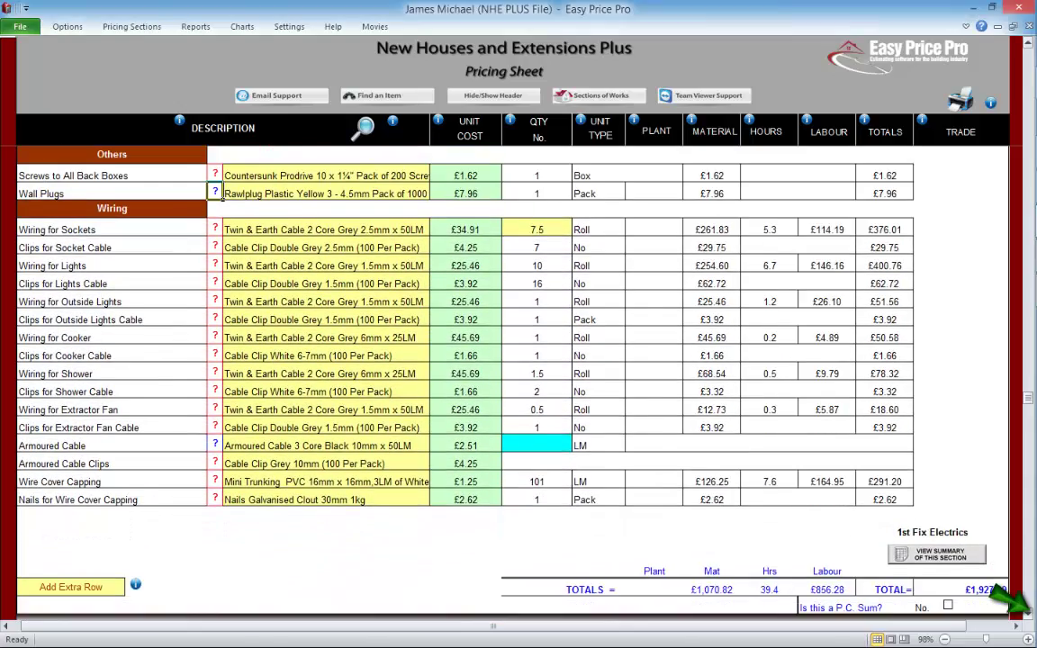
pyautogui.scroll(-1, 1026, 612)
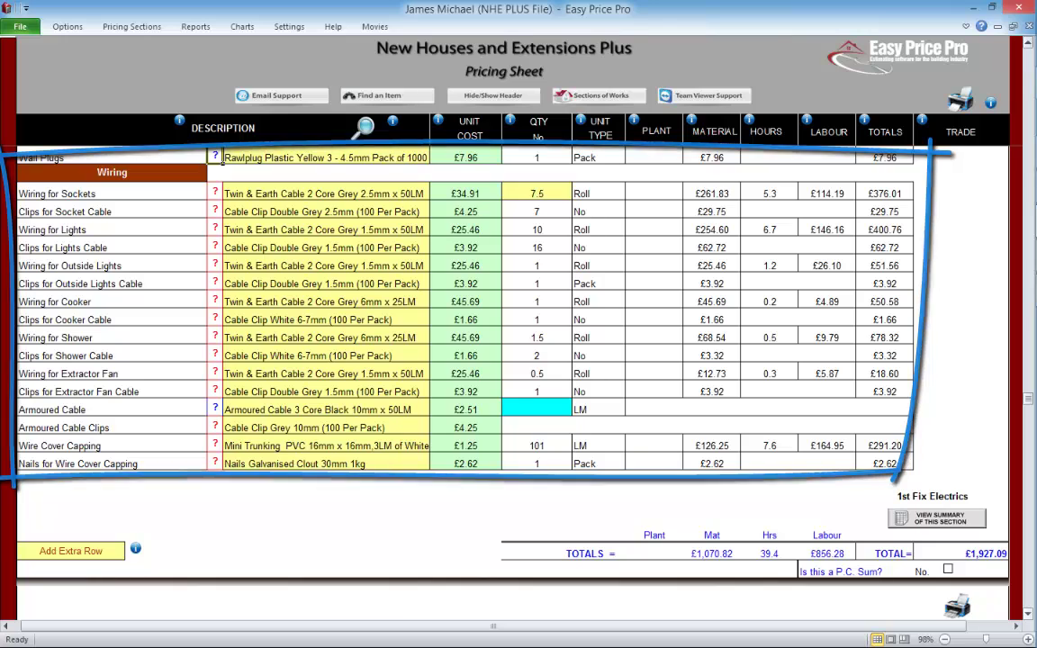
pyautogui.click(428, 191)
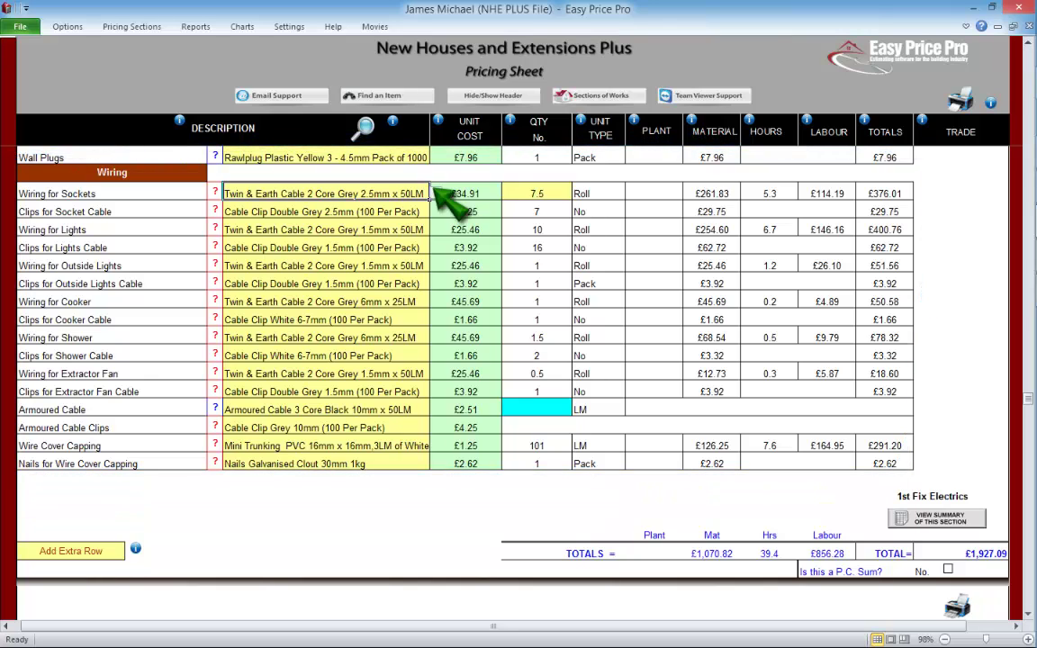
pyautogui.click(436, 193)
pyautogui.click(436, 193)
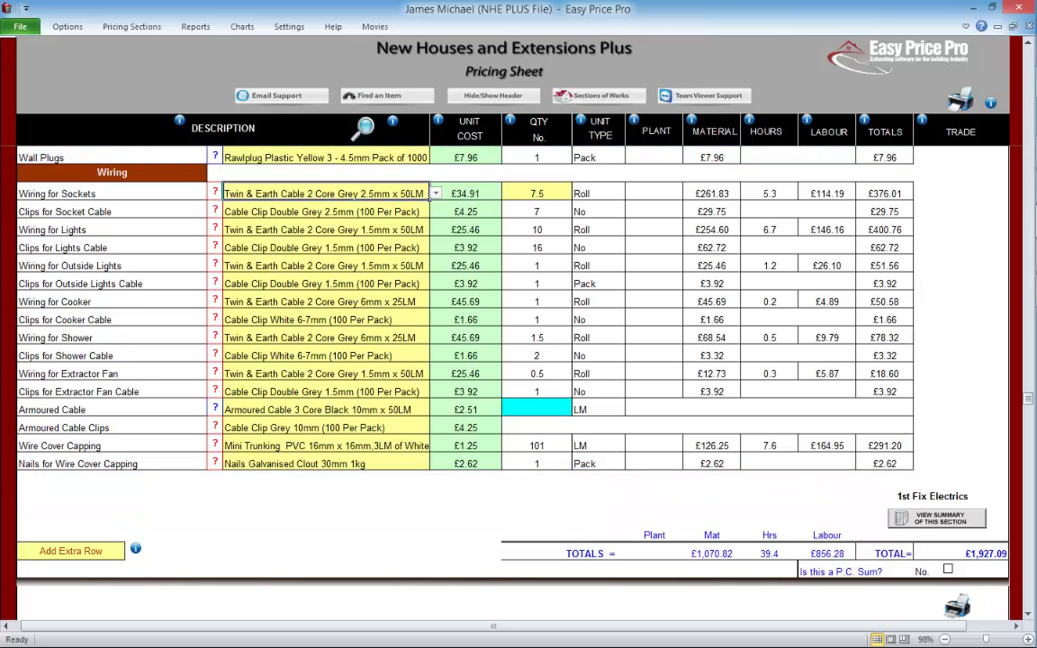
# - View how the cable length for sockets is worked out and the clip allowances for the socket cable
pyautogui.click(215, 192)
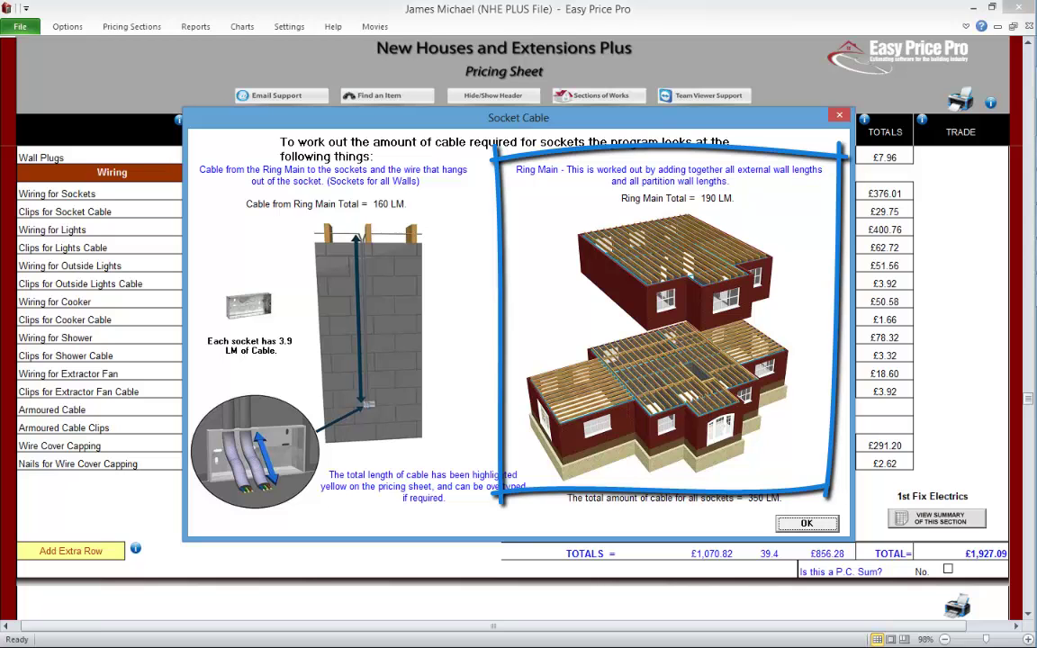
pyautogui.click(806, 522)
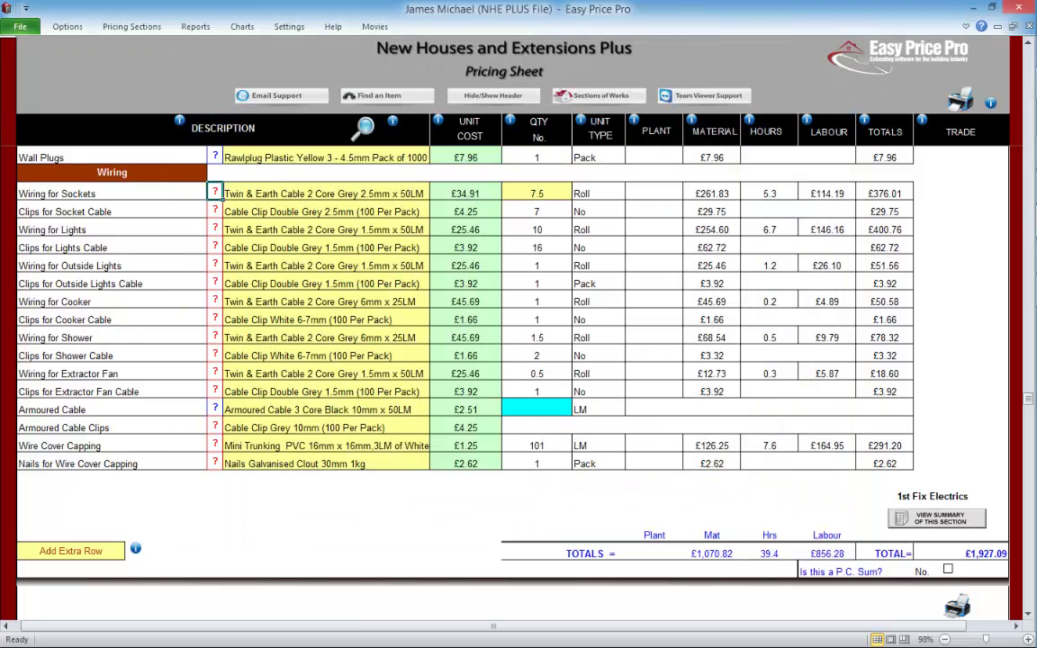
pyautogui.click(215, 210)
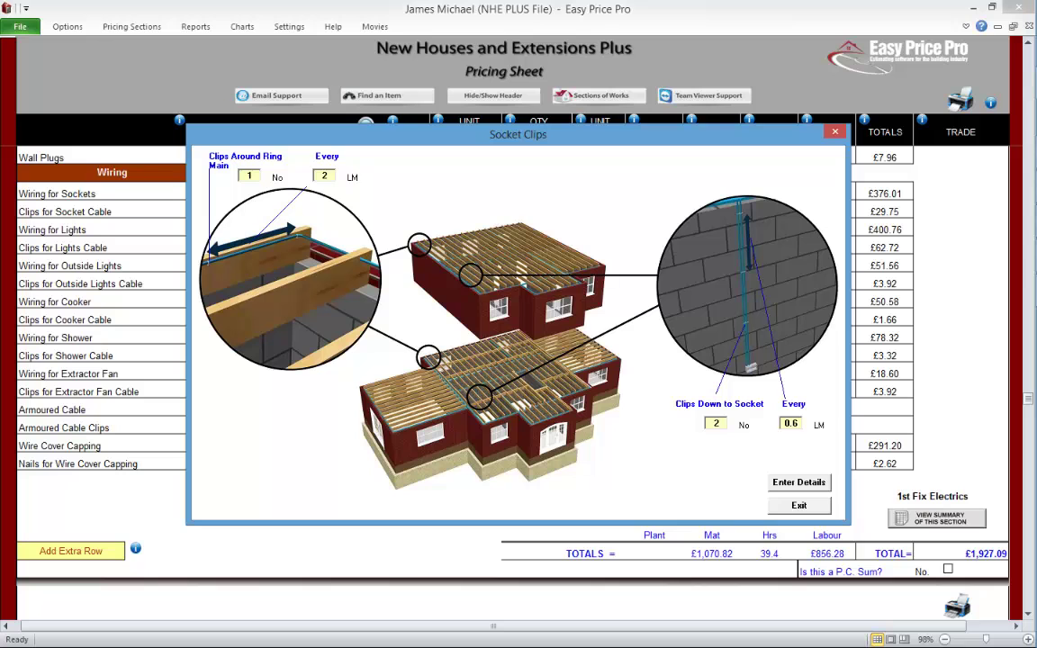
# - Close the socket clip allowances and view the clip spacing allowed for the outside lights cable
pyautogui.click(799, 506)
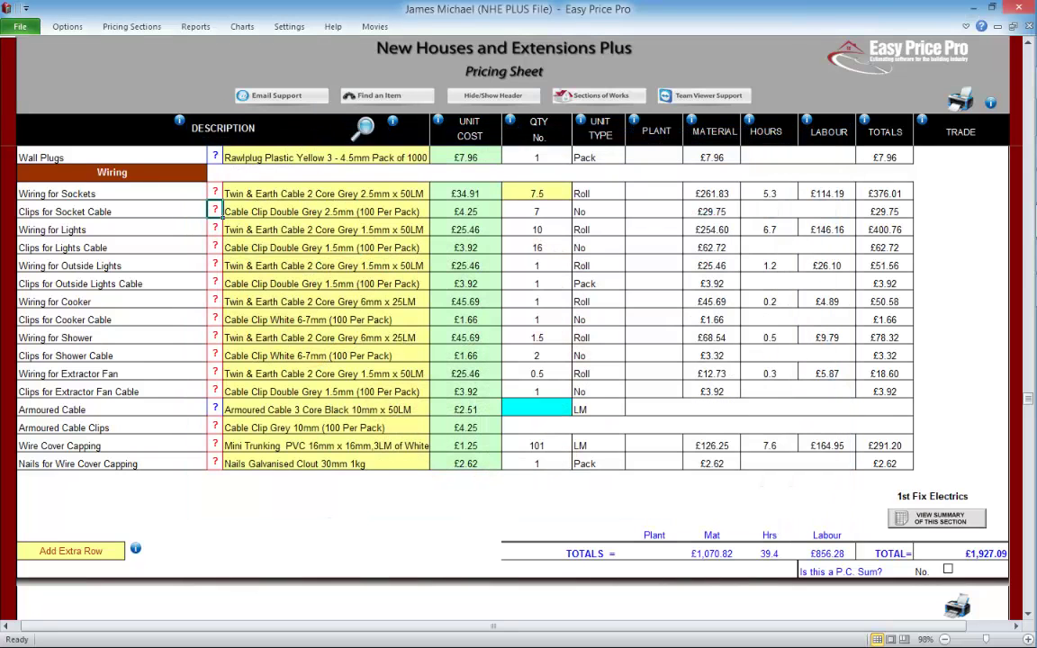
pyautogui.click(215, 282)
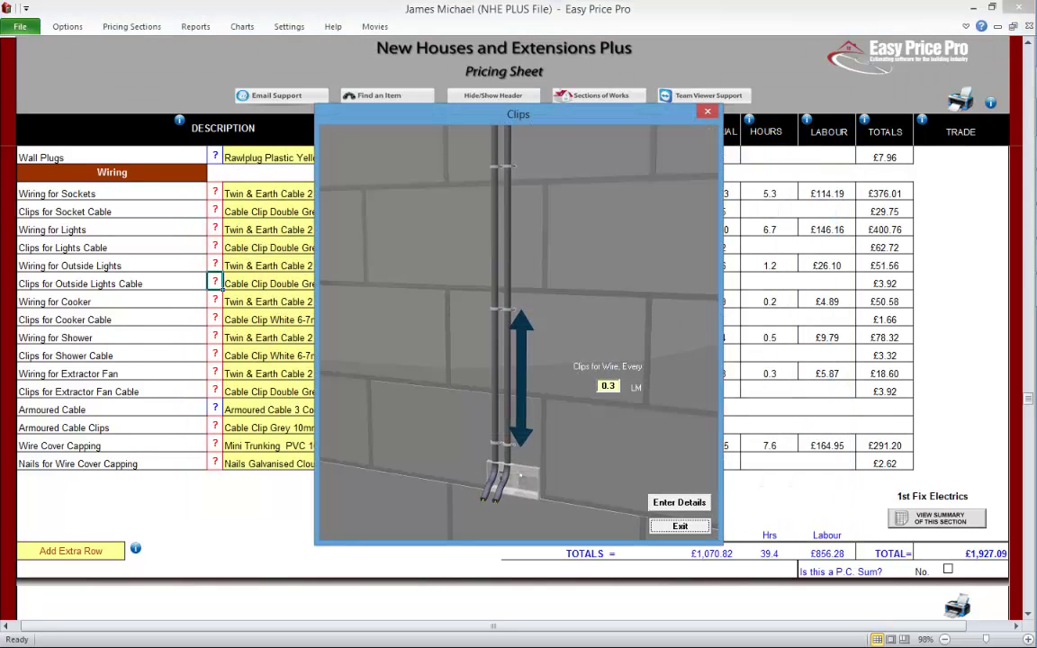
pyautogui.click(678, 525)
# - Check the material choices for Armoured Cable and view the clip allowance for the armoured cable
pyautogui.click(570, 411)
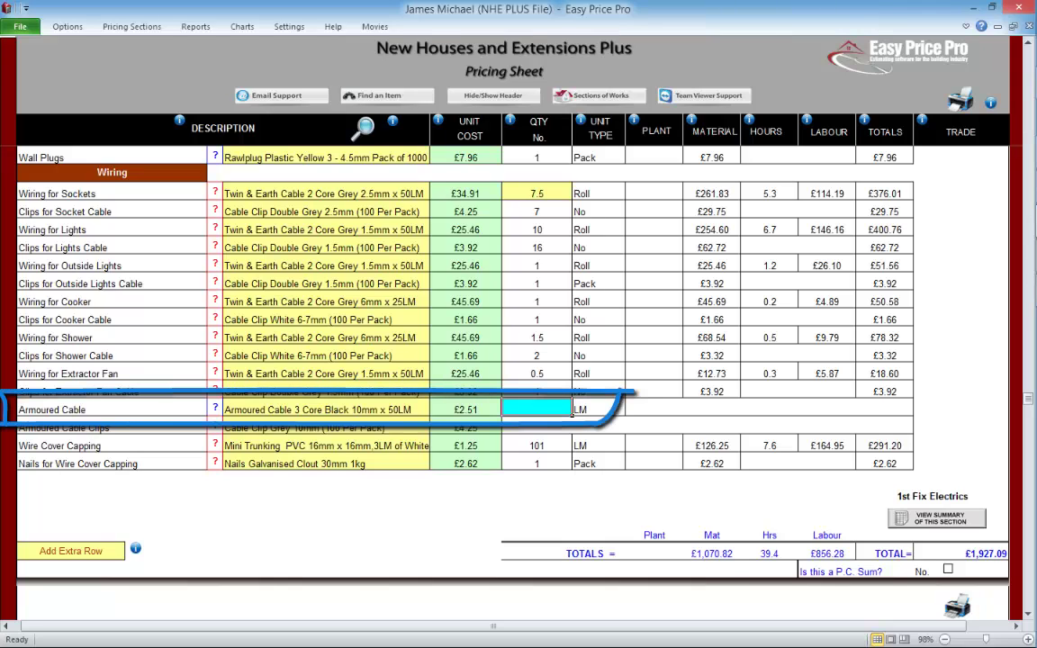
pyautogui.click(435, 410)
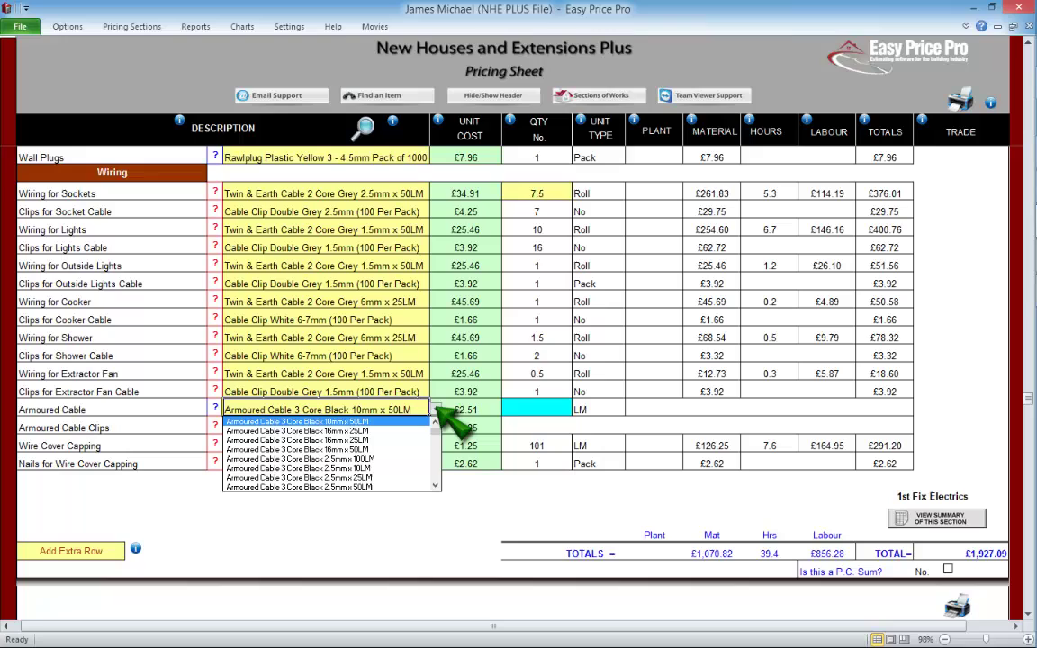
pyautogui.click(436, 409)
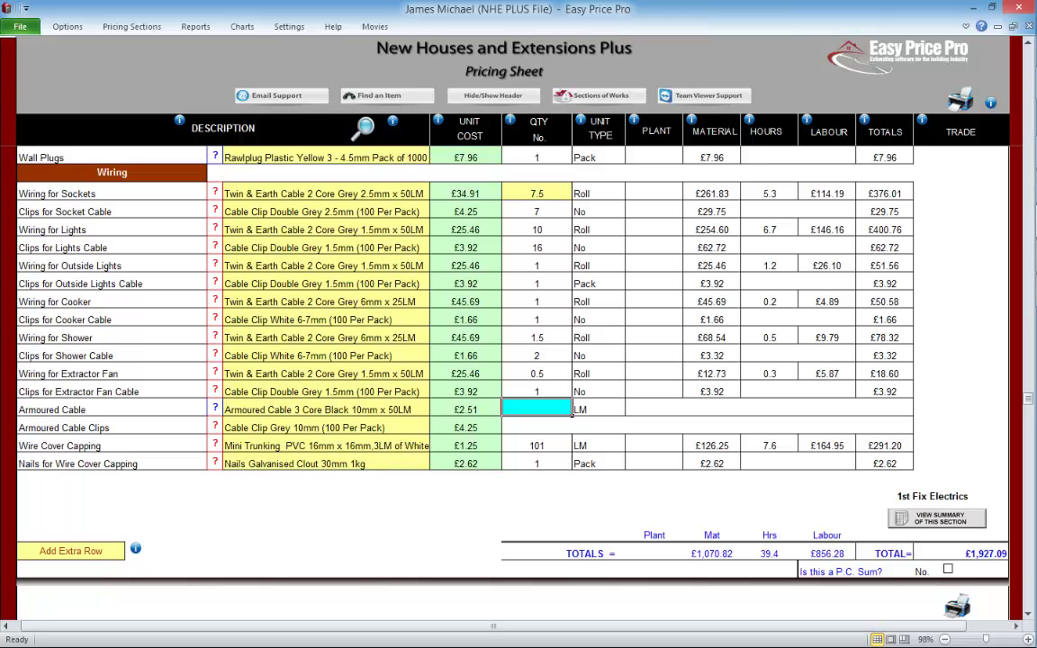
pyautogui.click(215, 426)
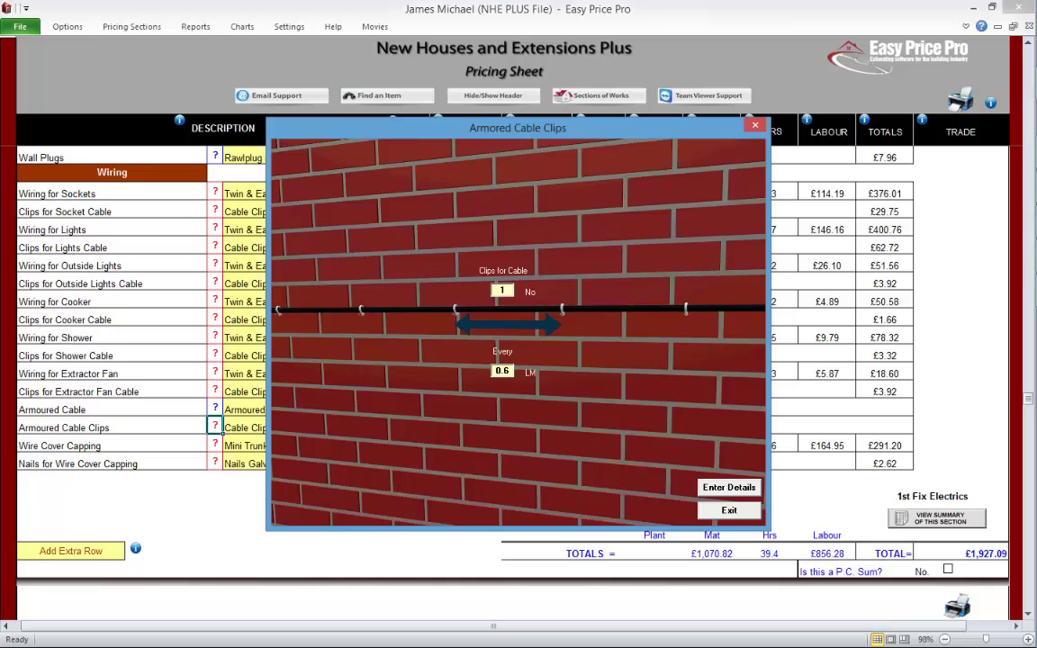
pyautogui.click(729, 510)
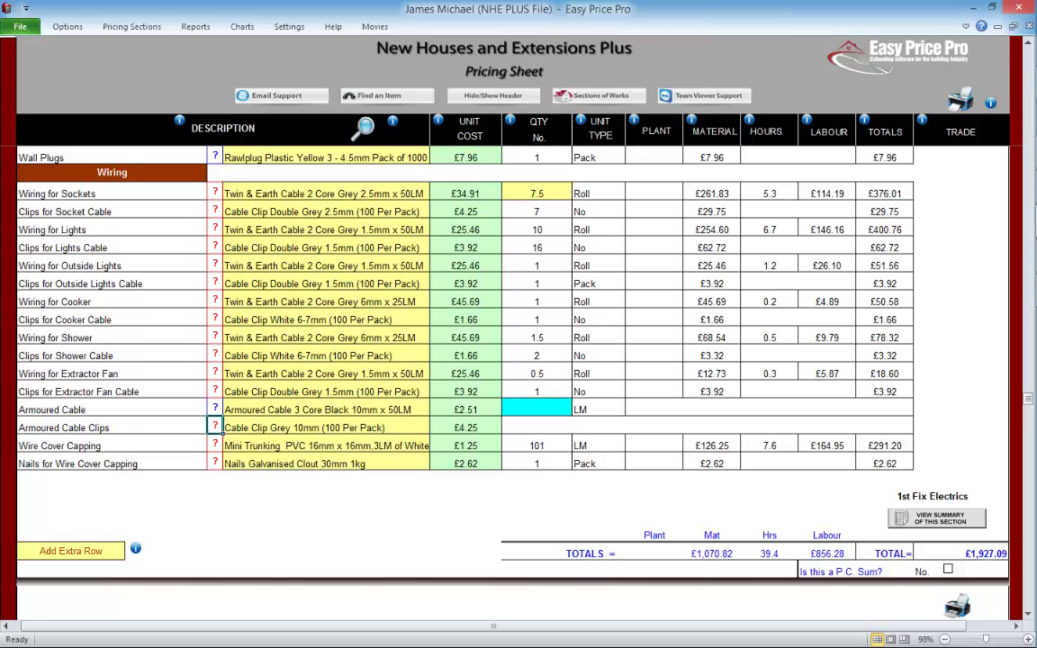
# - Mark the 1st Fix Electrics section as a P.C. Sum and read through the guide on P.C. Sums and allowances
pyautogui.click(948, 569)
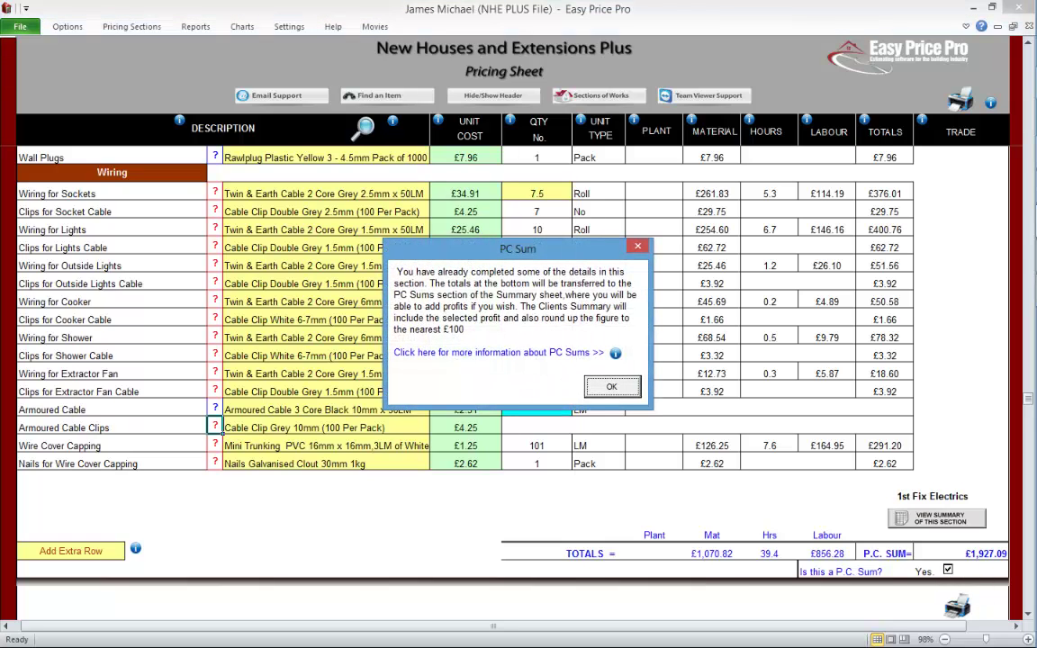
pyautogui.click(576, 352)
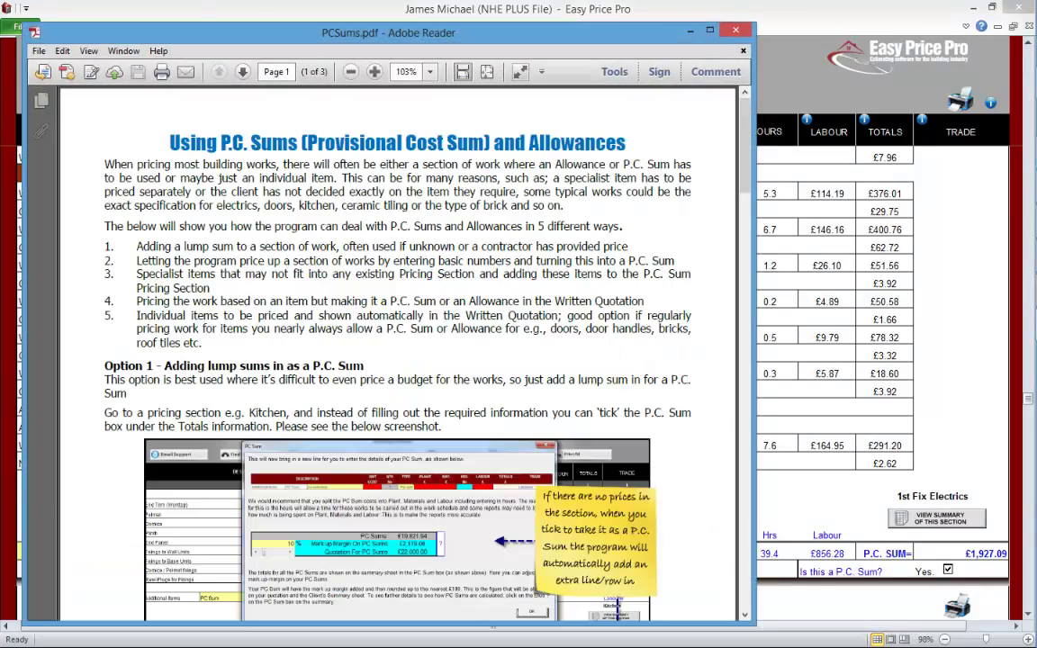
pyautogui.scroll(-15, 736, 597)
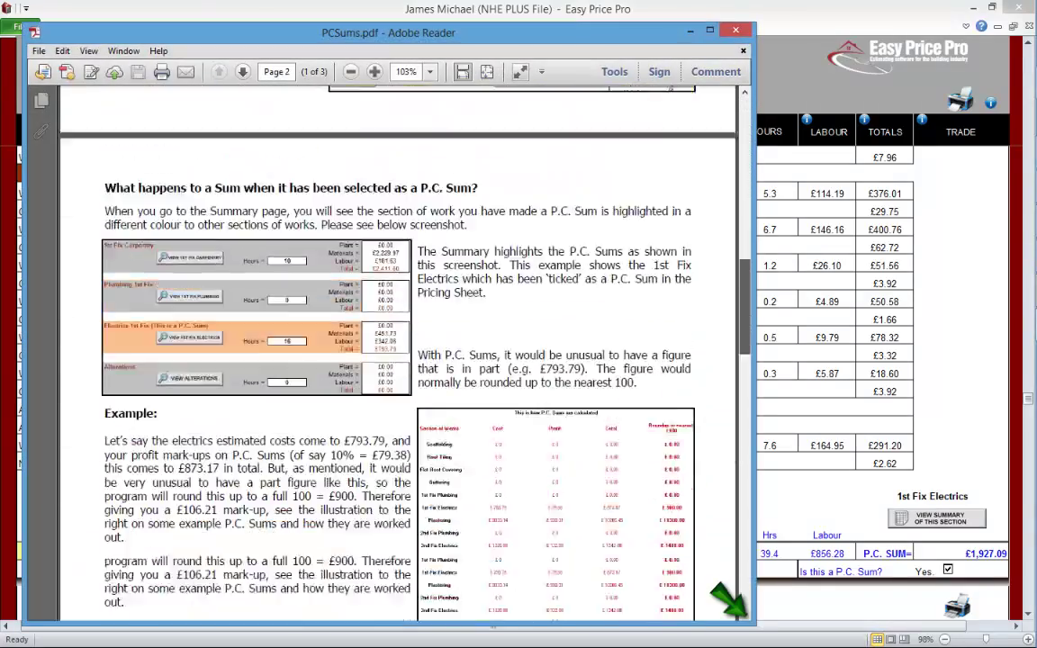
pyautogui.scroll(-5, 736, 597)
pyautogui.scroll(-1, 657, 540)
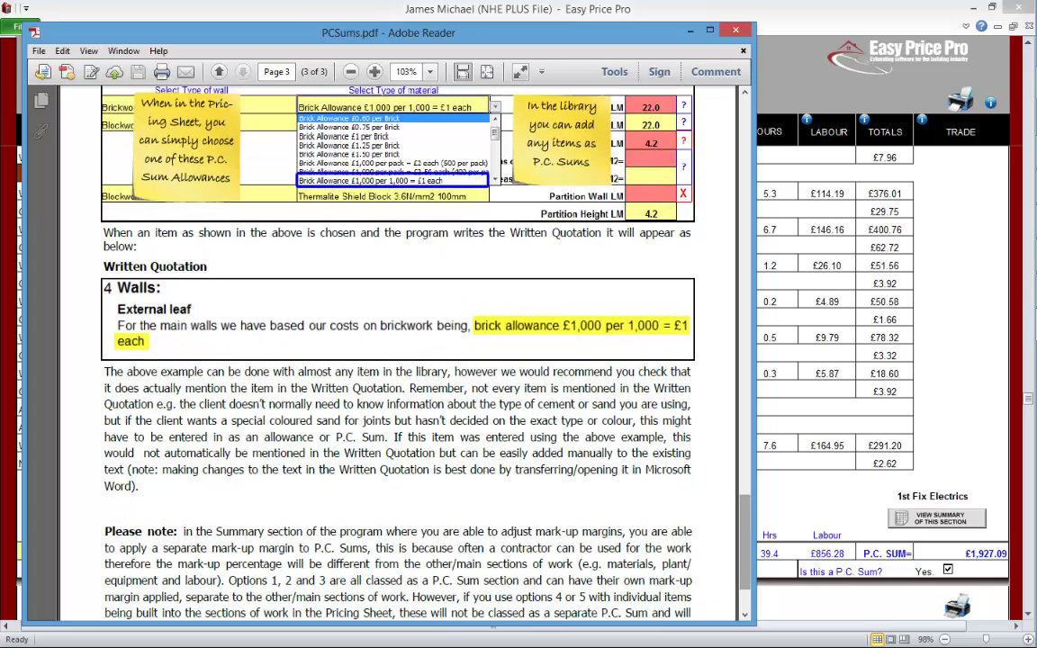
pyautogui.click(689, 30)
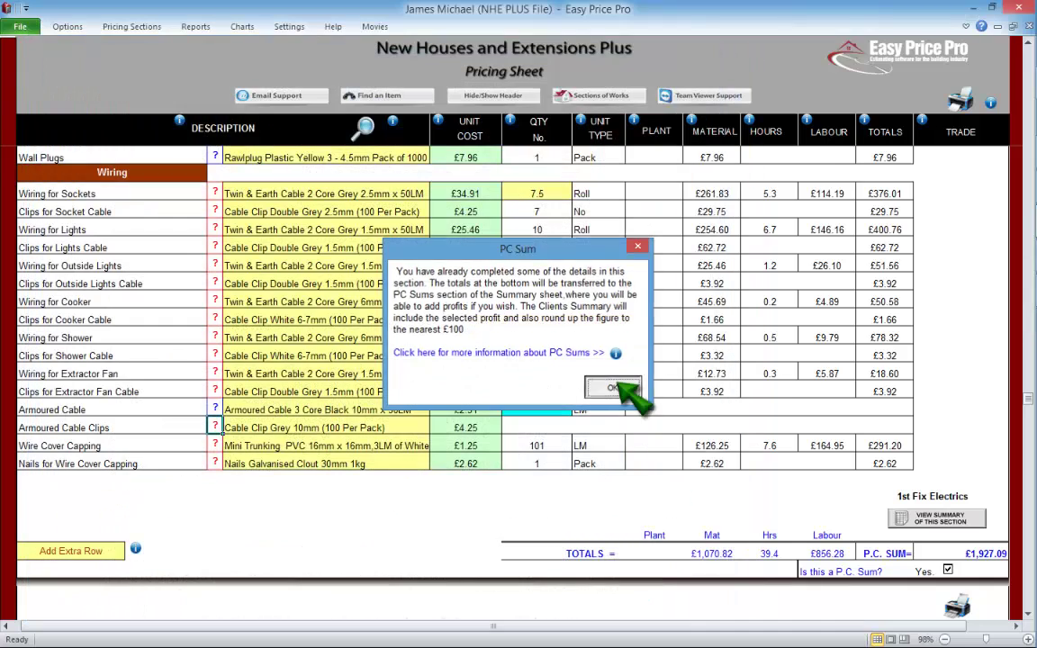
pyautogui.click(612, 387)
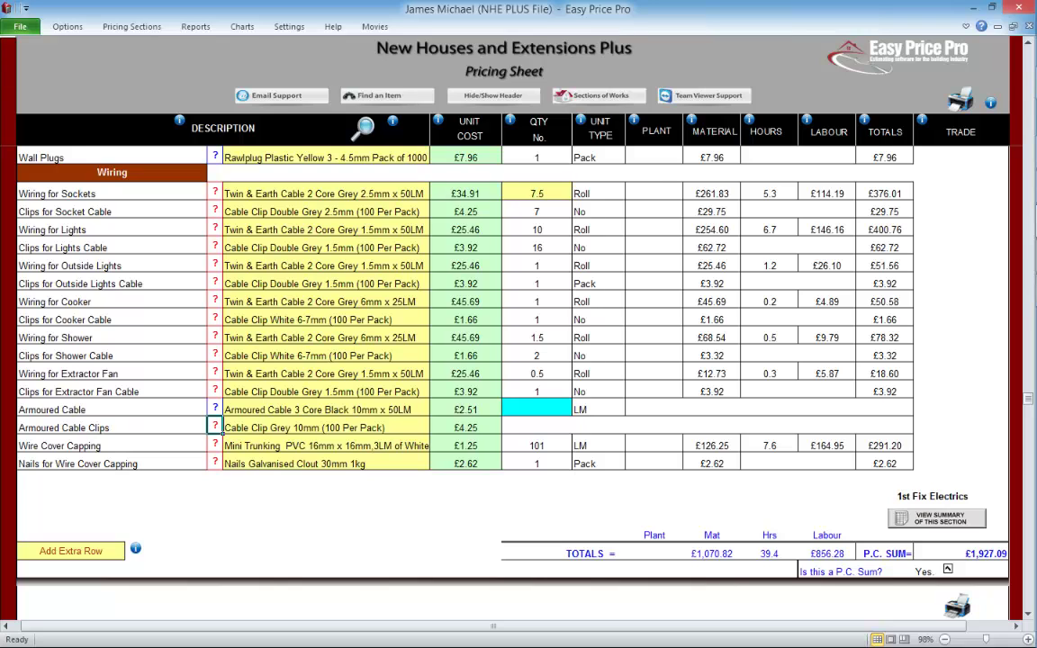
# - Review the Electrics 1st Fix entry on the Summary Page and the mark-up margins and P.C. Sums figures
pyautogui.click(936, 519)
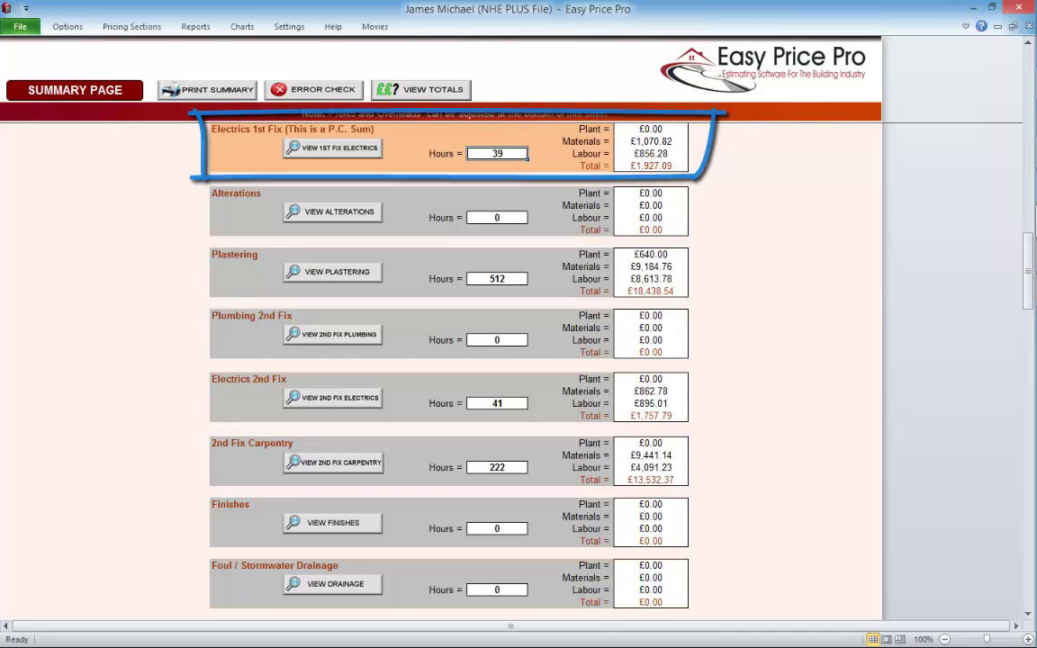
pyautogui.scroll(-5, 450, 360)
pyautogui.scroll(-10, 450, 360)
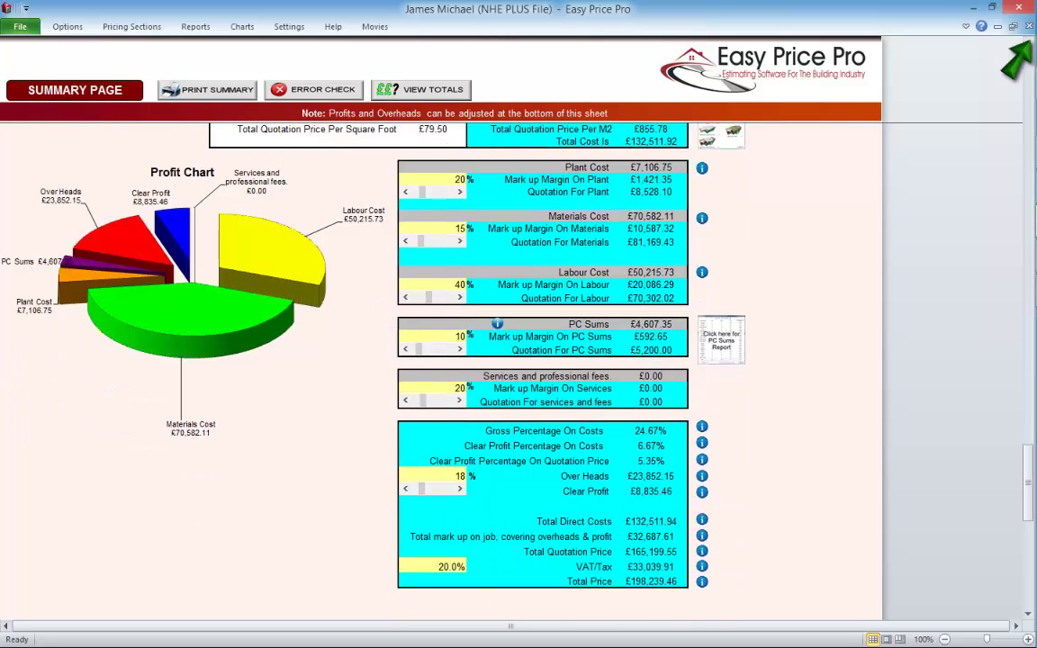
pyautogui.scroll(10, 450, 360)
pyautogui.scroll(3, 449, 360)
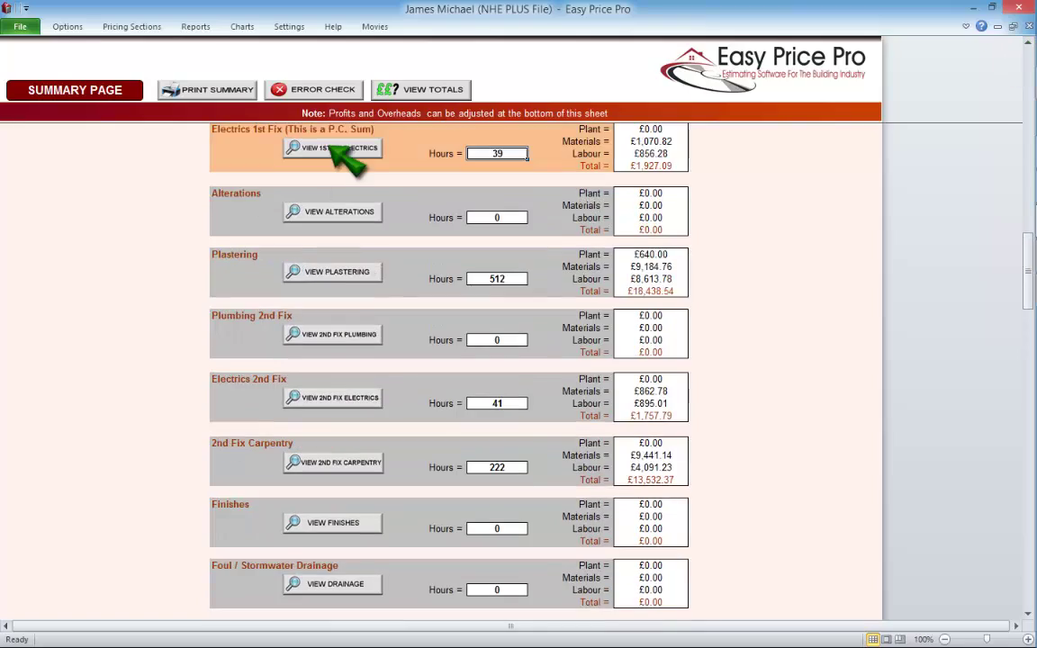
# - Return to the 1st Fix Electrics pricing section and read the information on adding an extra row
pyautogui.click(333, 148)
pyautogui.scroll(-10, 504, 378)
pyautogui.scroll(-3, 504, 378)
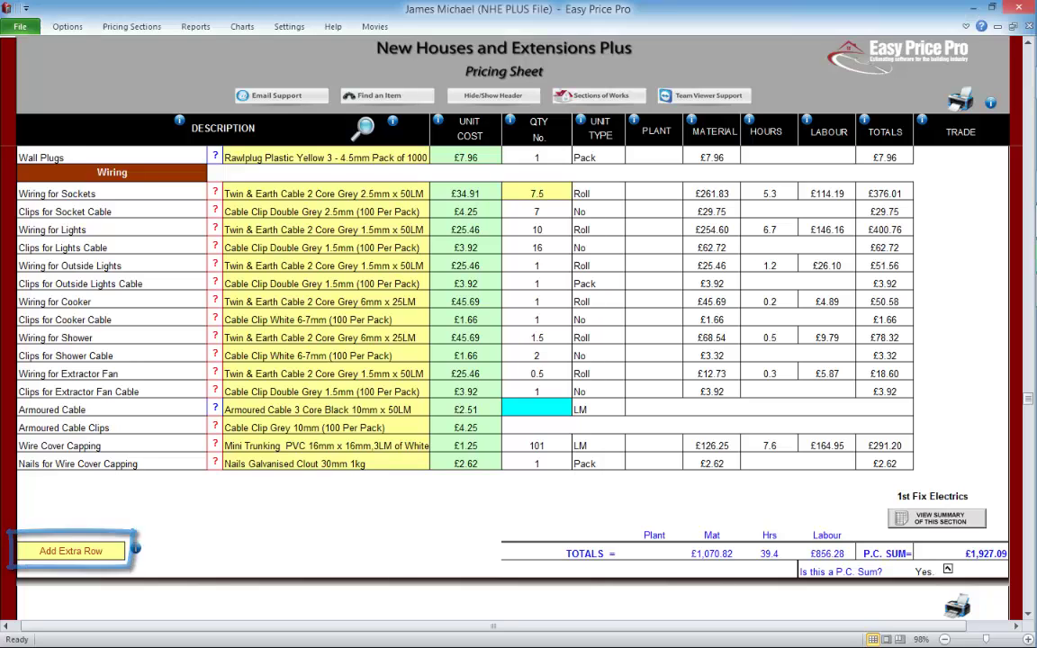
pyautogui.click(135, 549)
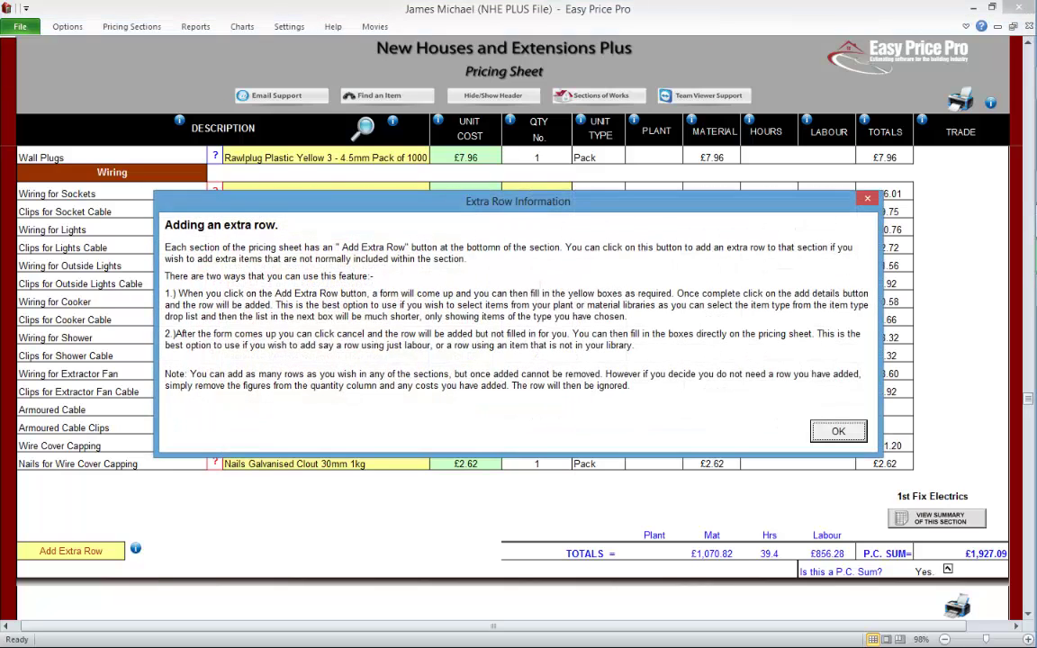
pyautogui.click(838, 432)
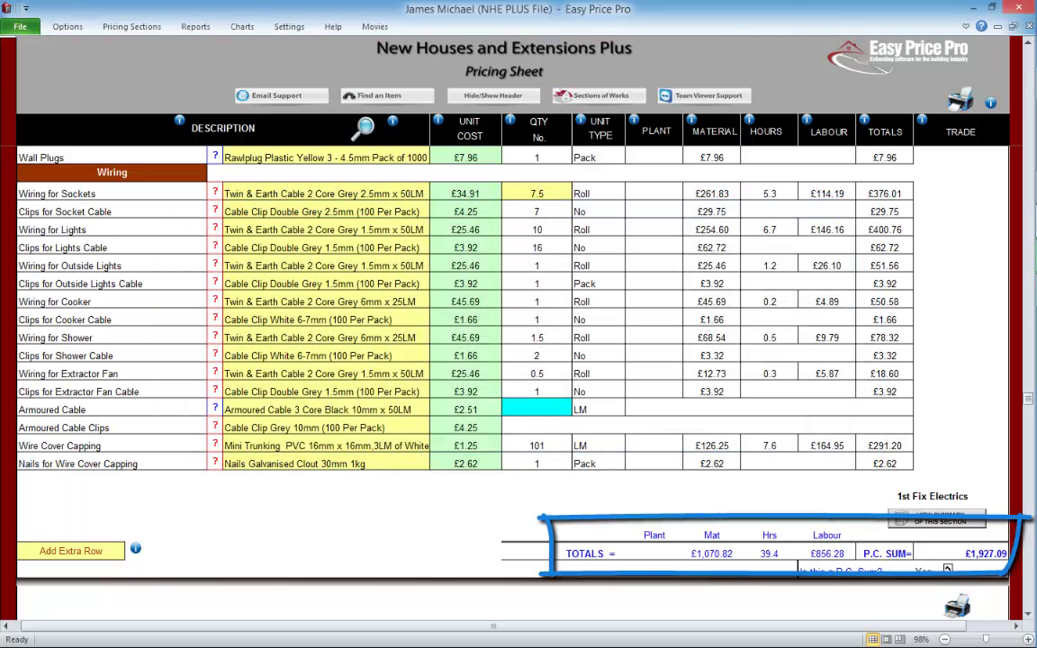